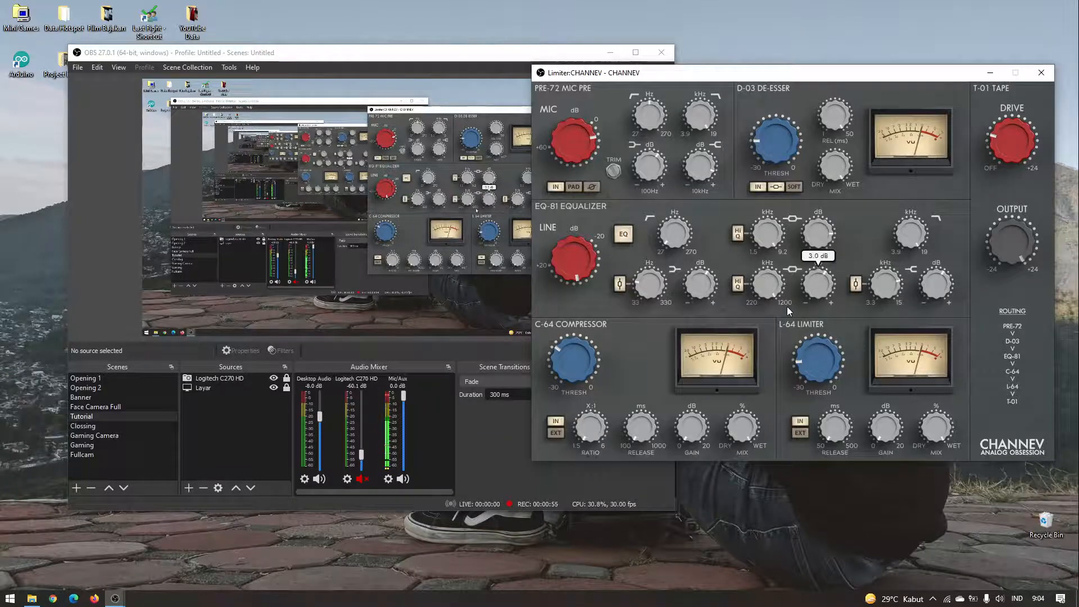
Open the Mic/Aux audio filters and arrange the OBS, filters and CHANNEV windows so the mixer and filter list stay visible.
click(389, 481)
click(419, 450)
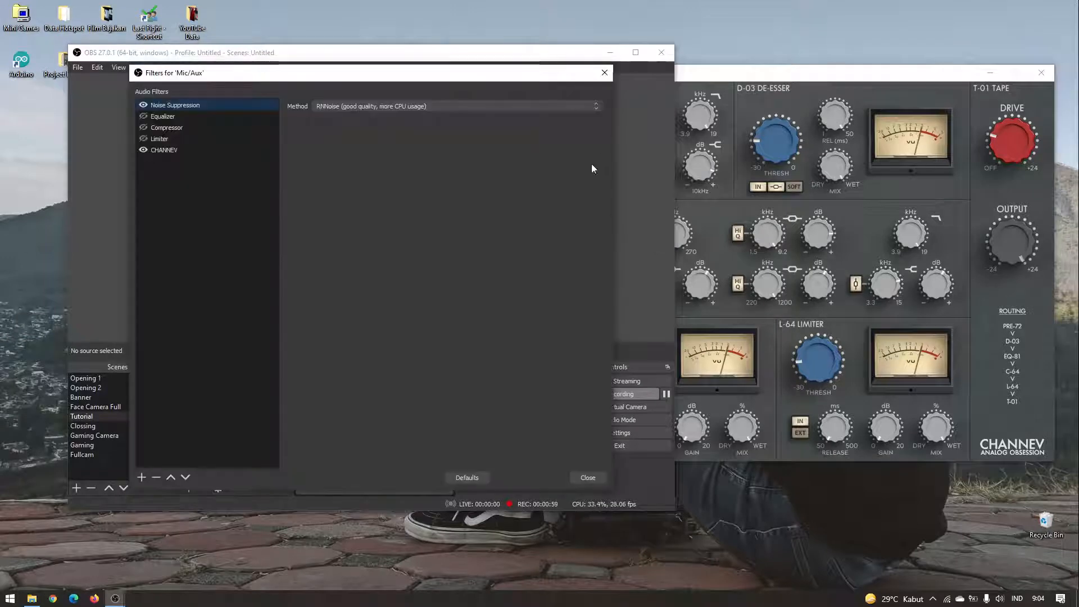
click(769, 93)
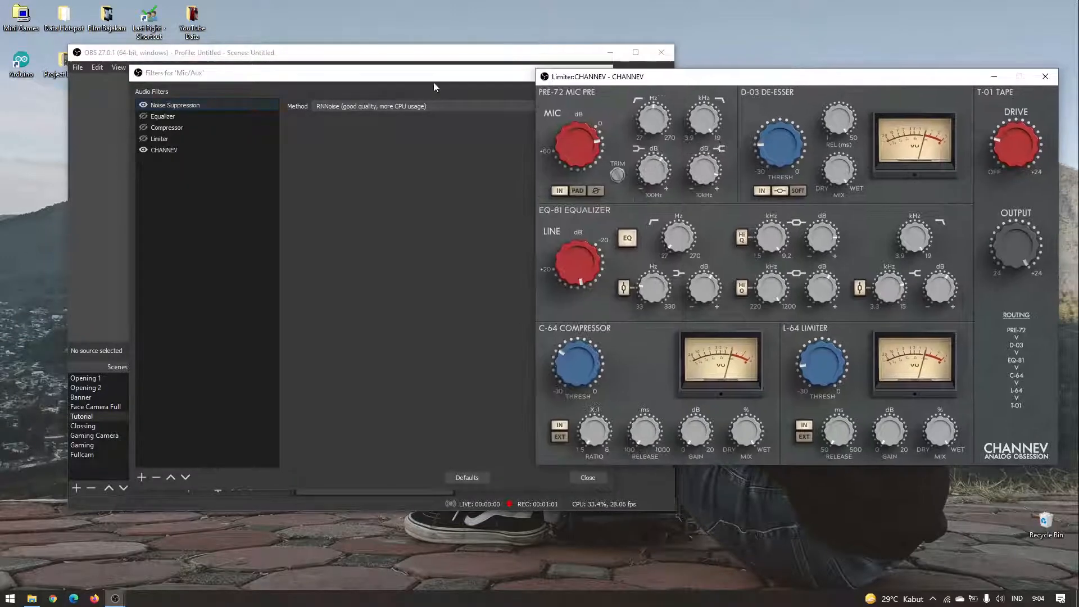
drag(433, 85, 722, 134)
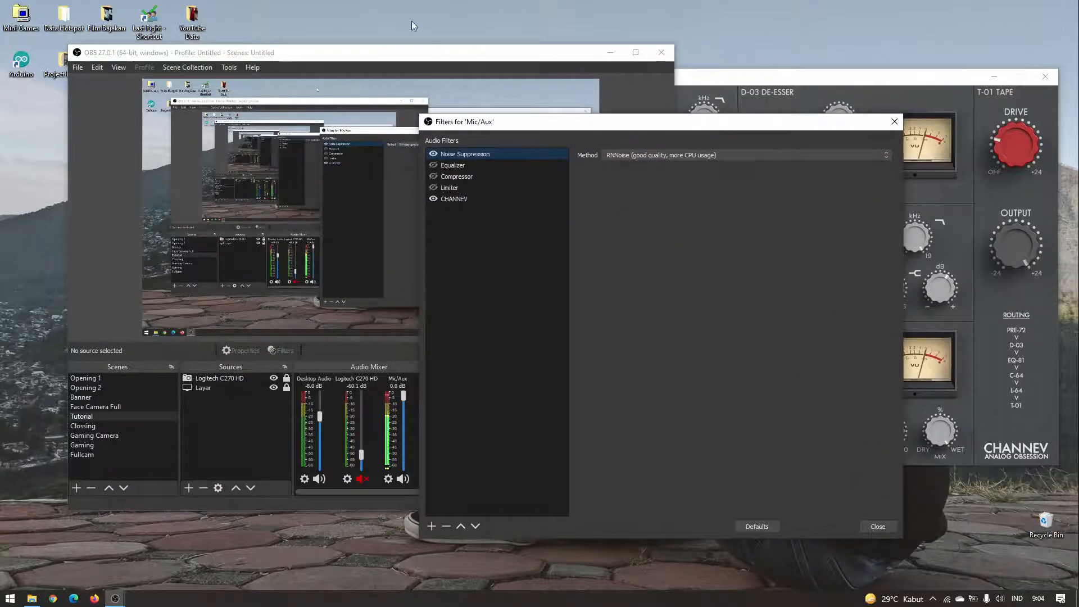
drag(399, 58, 266, 58)
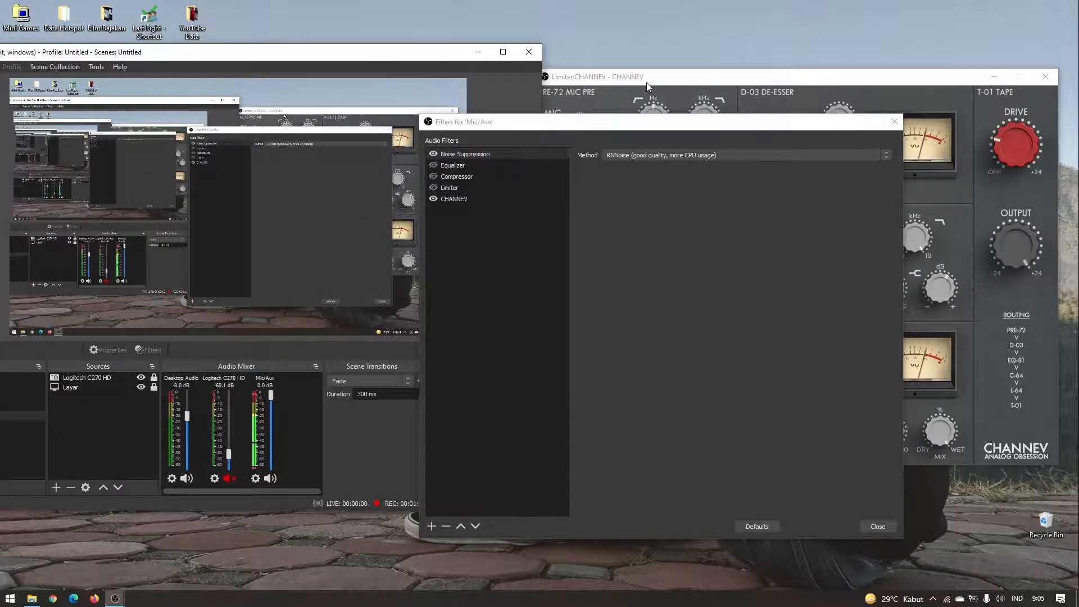
drag(646, 82, 646, 40)
drag(508, 127, 495, 153)
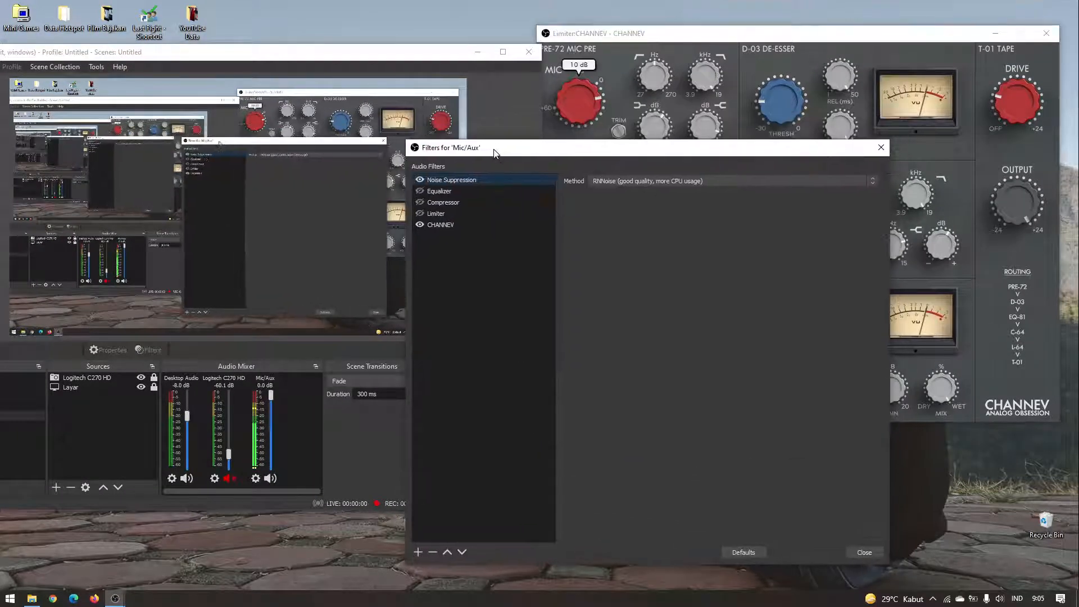
Disable the Mic/Aux CHANNEV and Noise Suppression filters to compare the sound, and re-enable both.
click(421, 225)
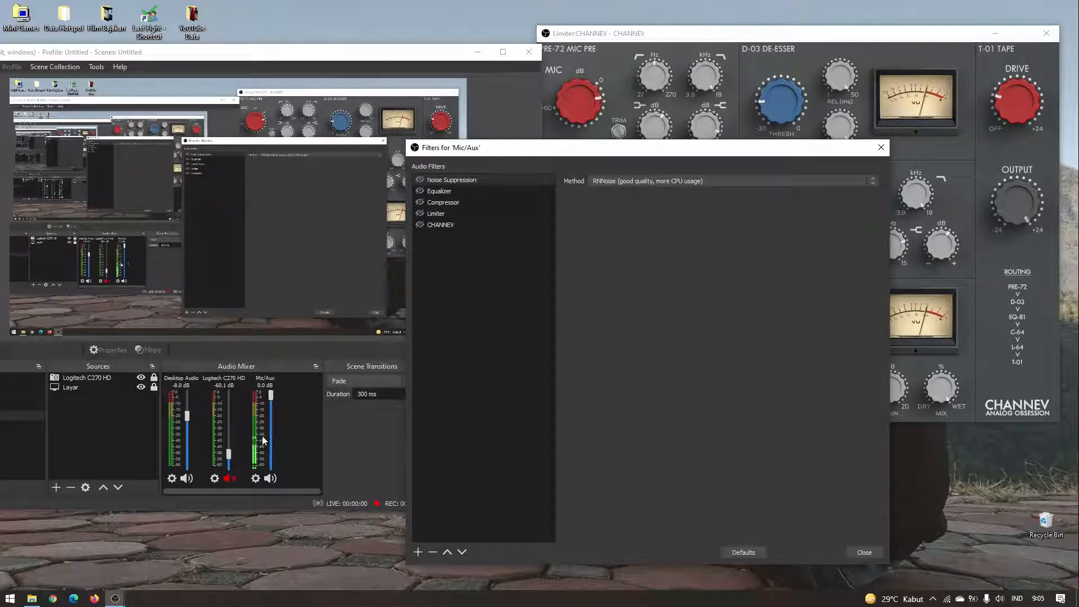
click(420, 179)
click(458, 225)
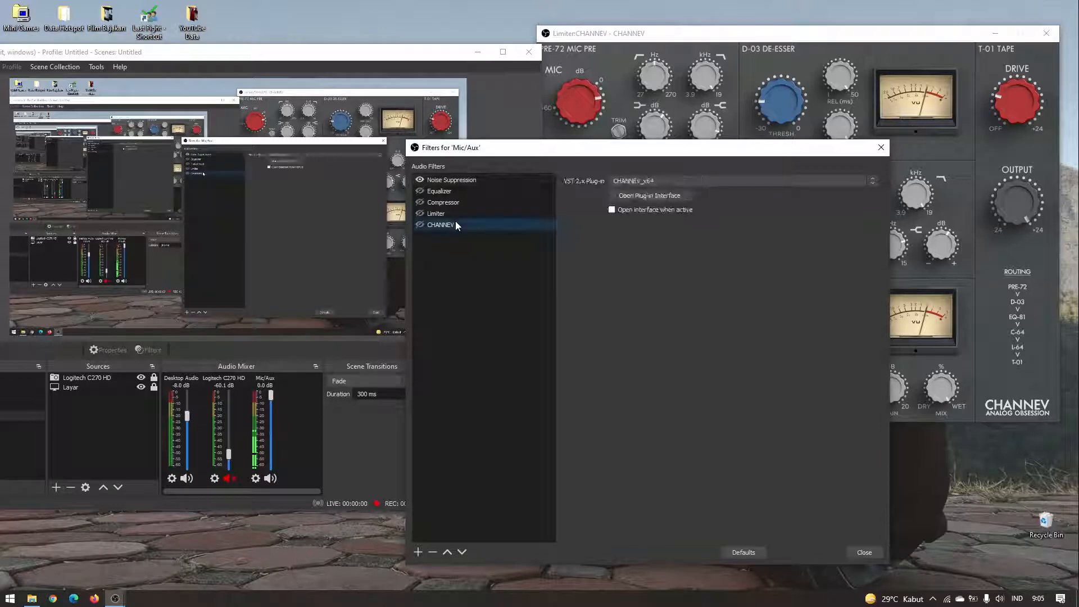
click(421, 225)
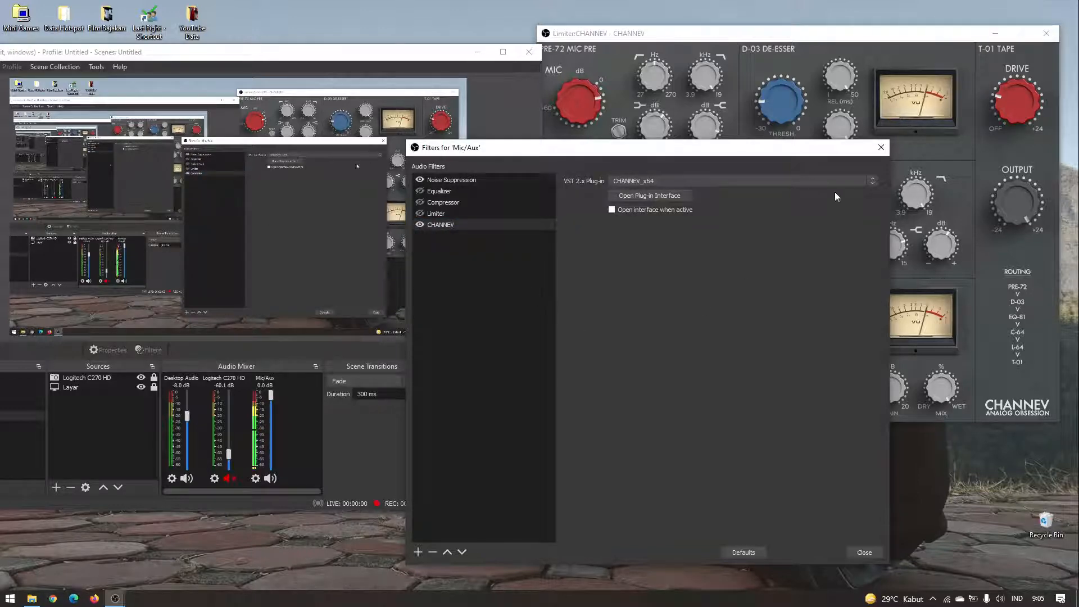
Close the Mic/Aux filters window and place the OBS window and CHANNEV plug-in window side by side.
click(881, 148)
drag(397, 56, 477, 39)
drag(652, 38, 614, 68)
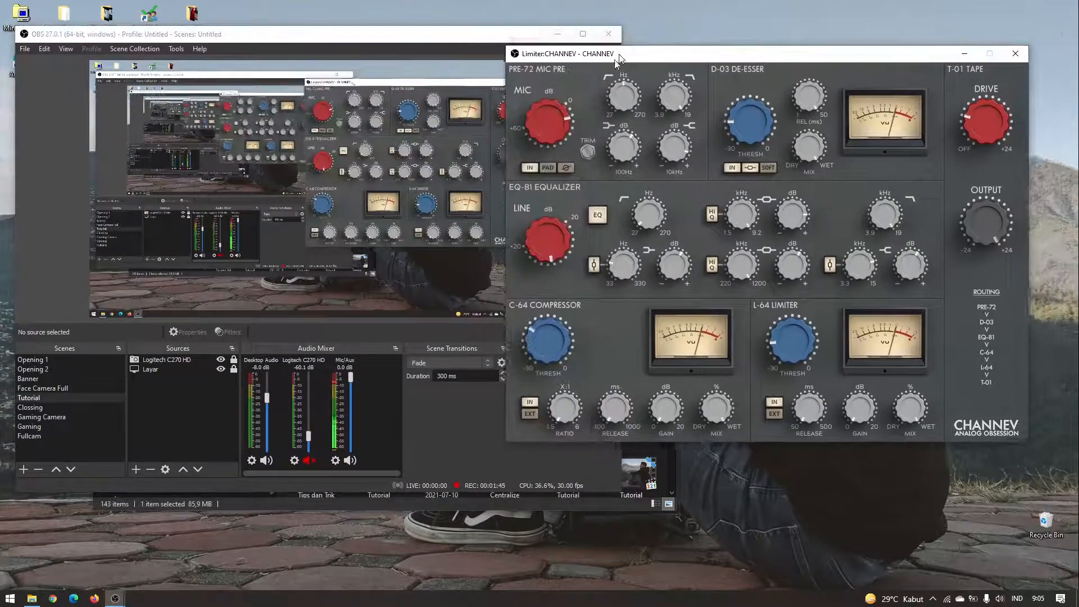
Examine the gain, high- and low-pass filter and 100 Hz and 10 kHz shelf values in the PRE-72 mic preamp.
mouse_move(589, 97)
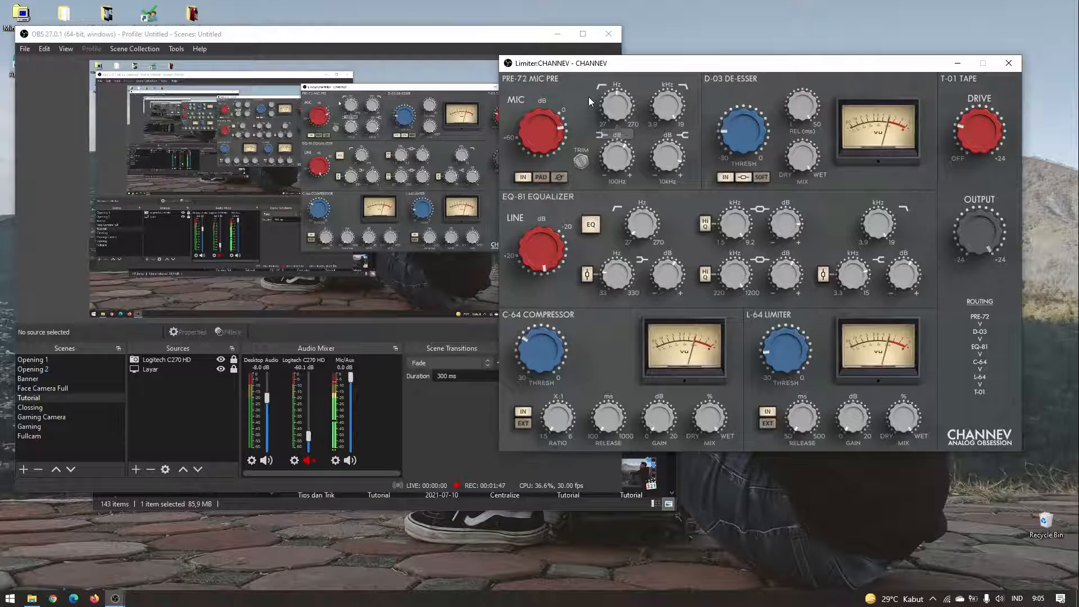
mouse_move(546, 126)
mouse_move(673, 107)
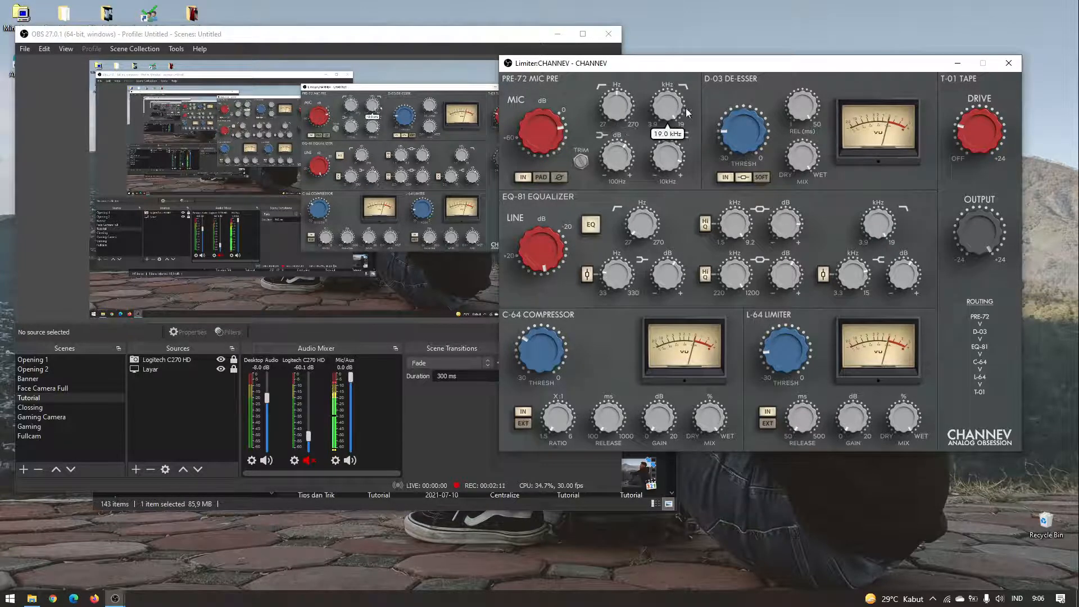
mouse_move(632, 106)
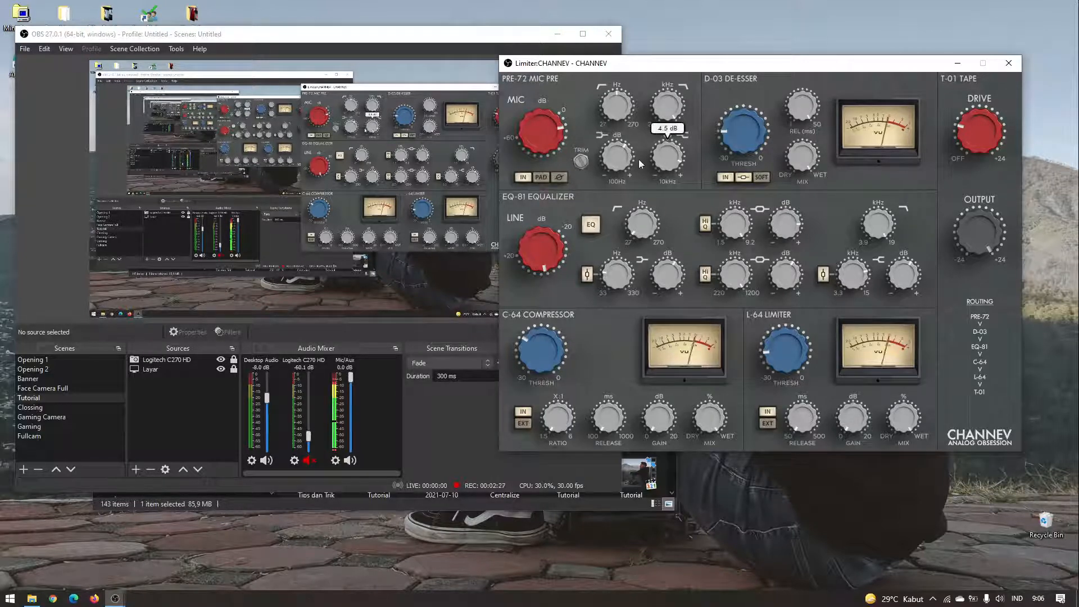
mouse_move(624, 153)
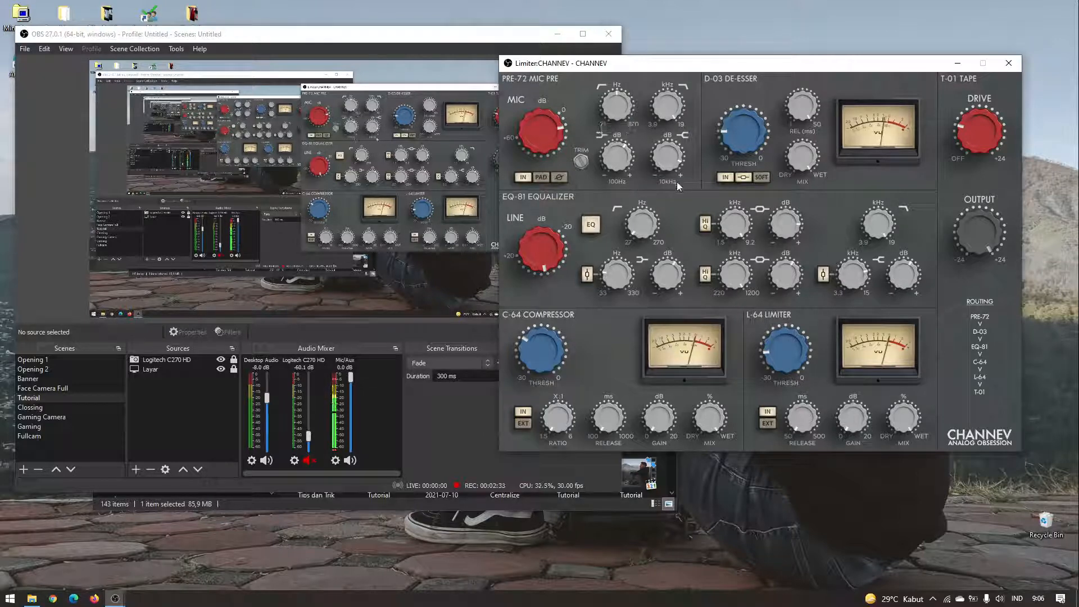
mouse_move(670, 151)
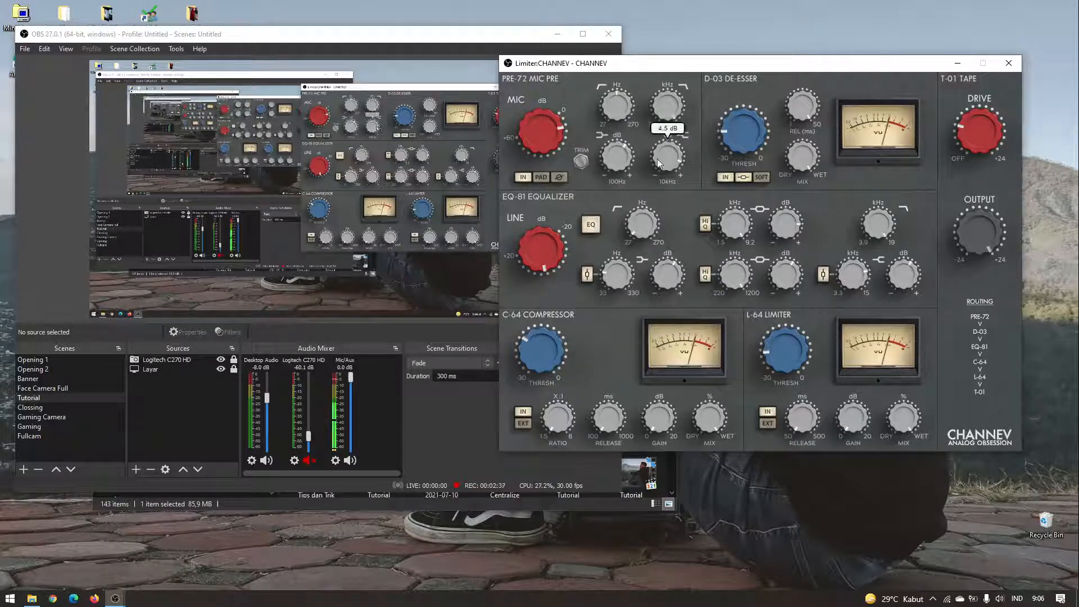
Check the D-03 de-esser's release and mix values, and toggle its band mode switch and back.
mouse_move(725, 222)
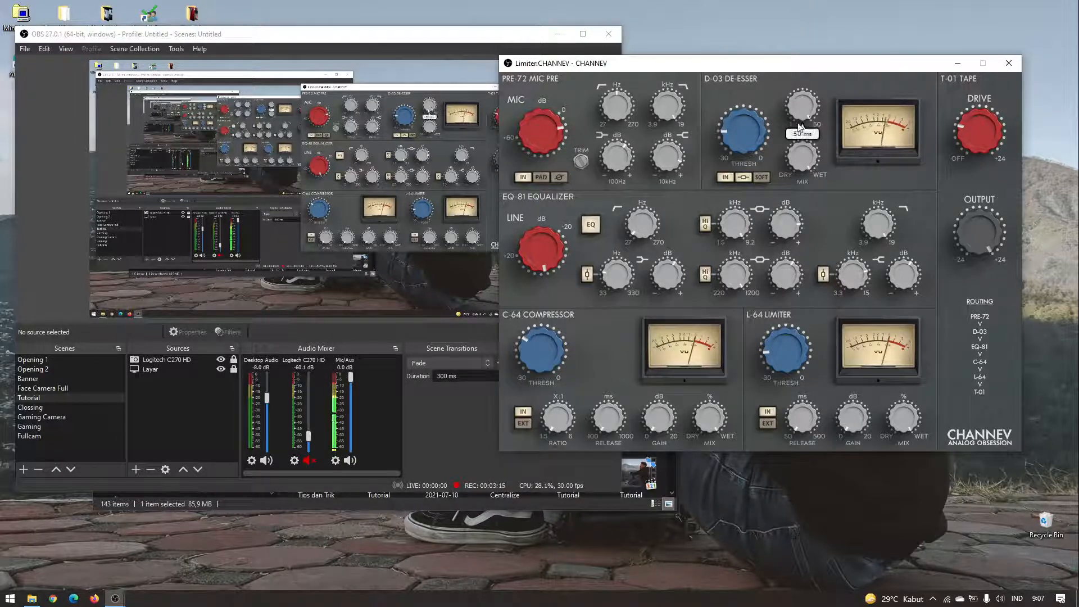
mouse_move(811, 117)
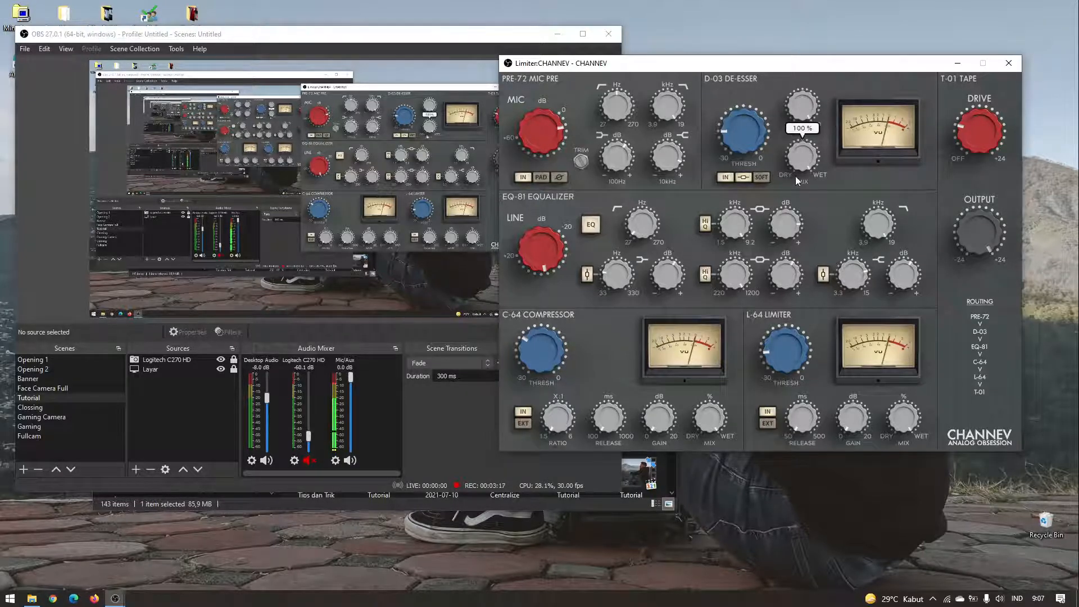
mouse_move(794, 153)
click(745, 177)
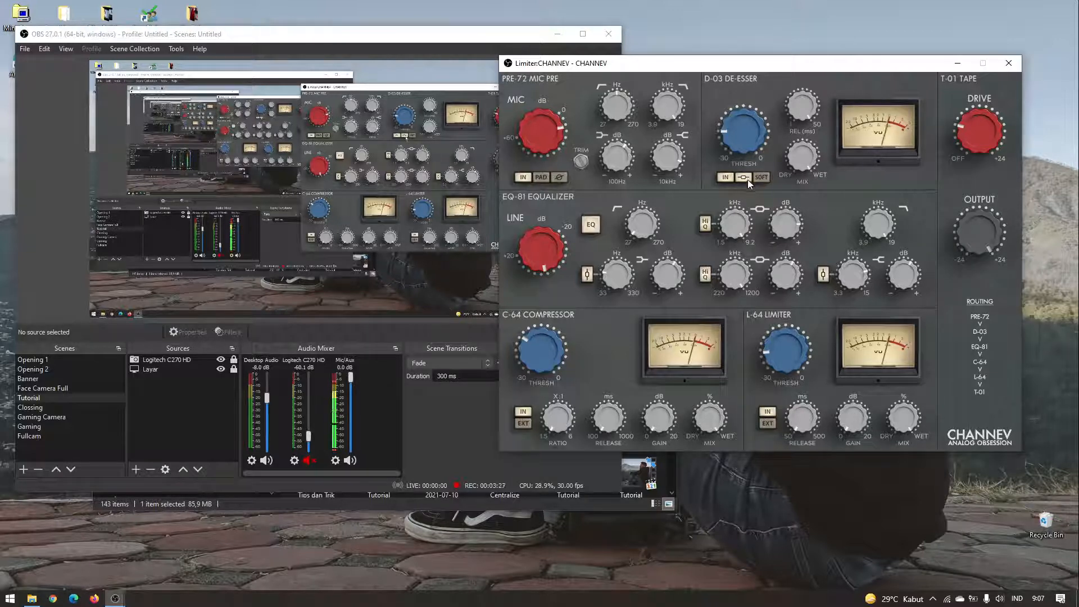
click(744, 178)
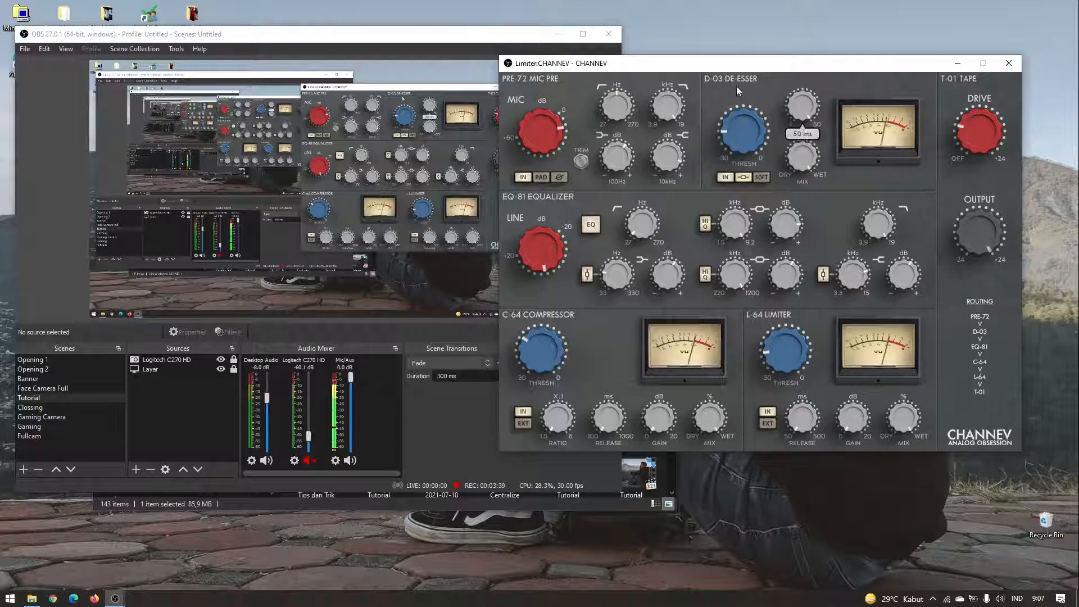
Examine the line level and the high- and low-pass filter values in the EQ-81 equalizer.
mouse_move(651, 229)
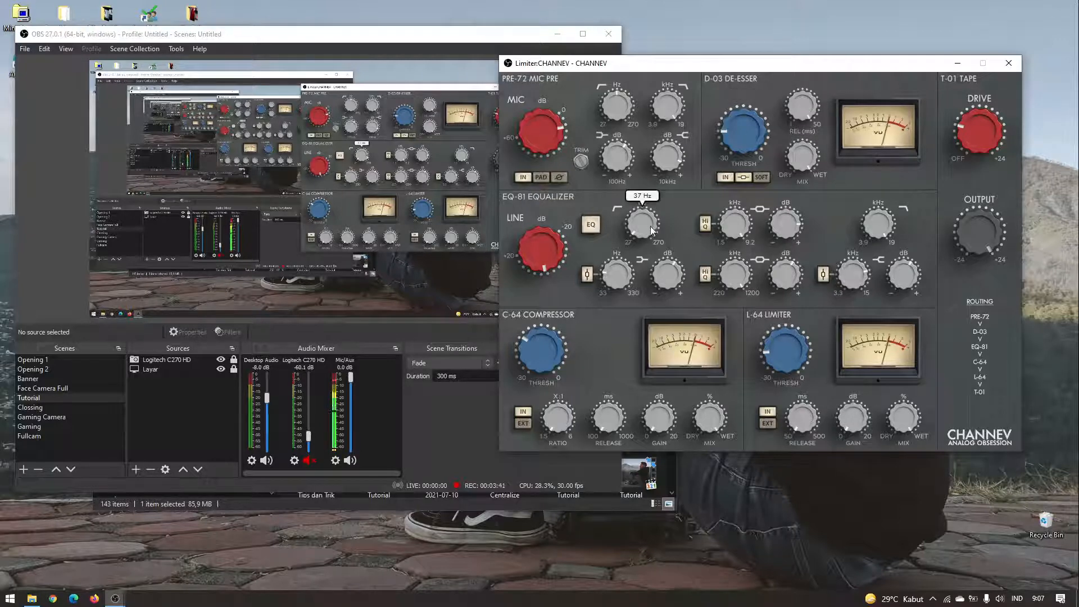
mouse_move(542, 244)
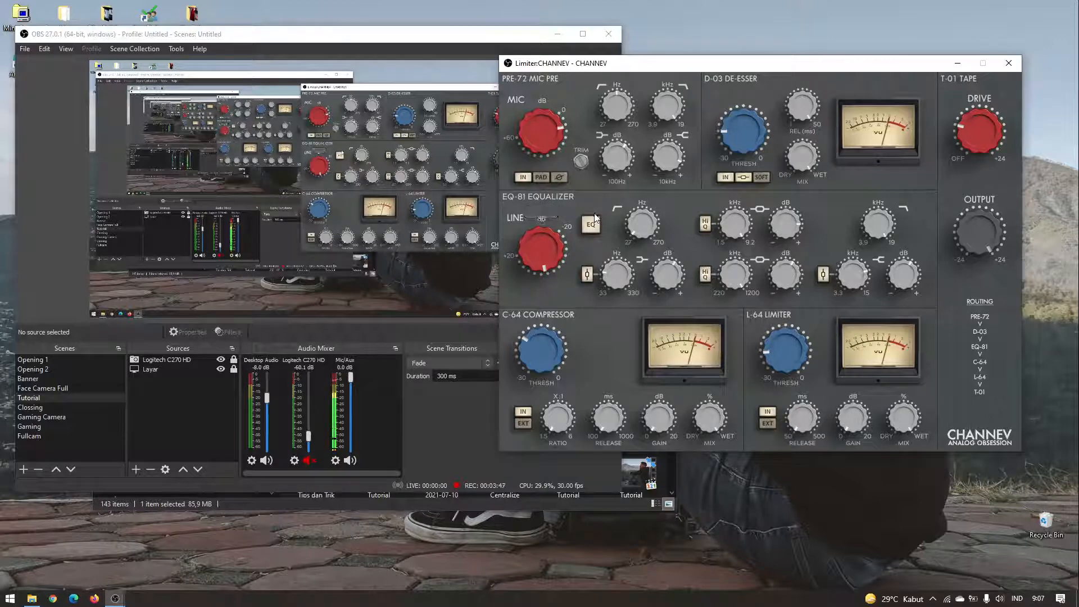
mouse_move(889, 228)
Test the C-64 compressor's threshold at -20 dB, and raise it back up close to its earlier position.
mouse_move(711, 414)
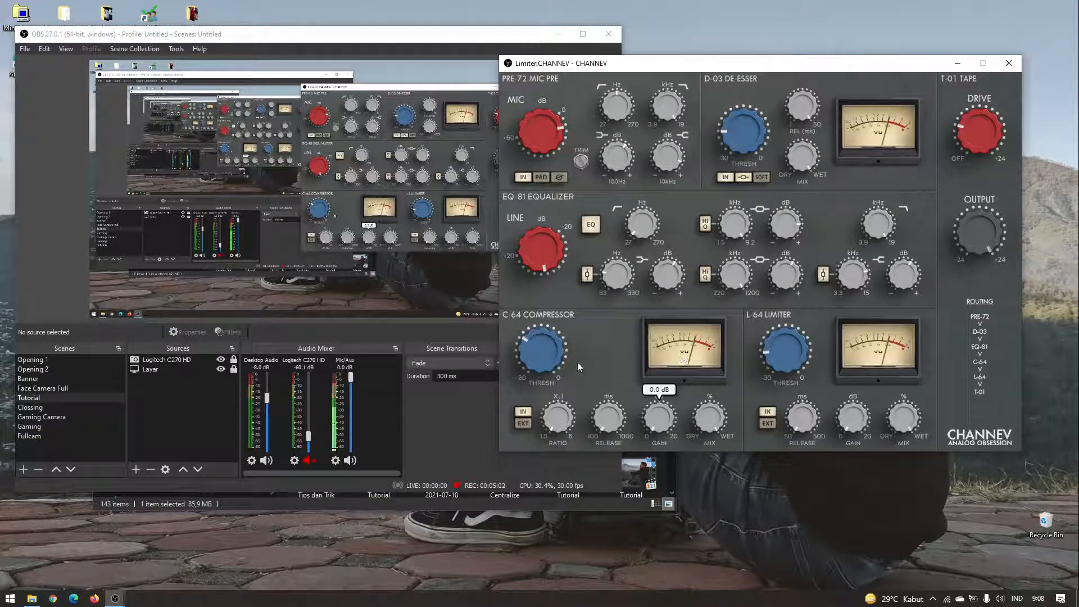
mouse_move(549, 355)
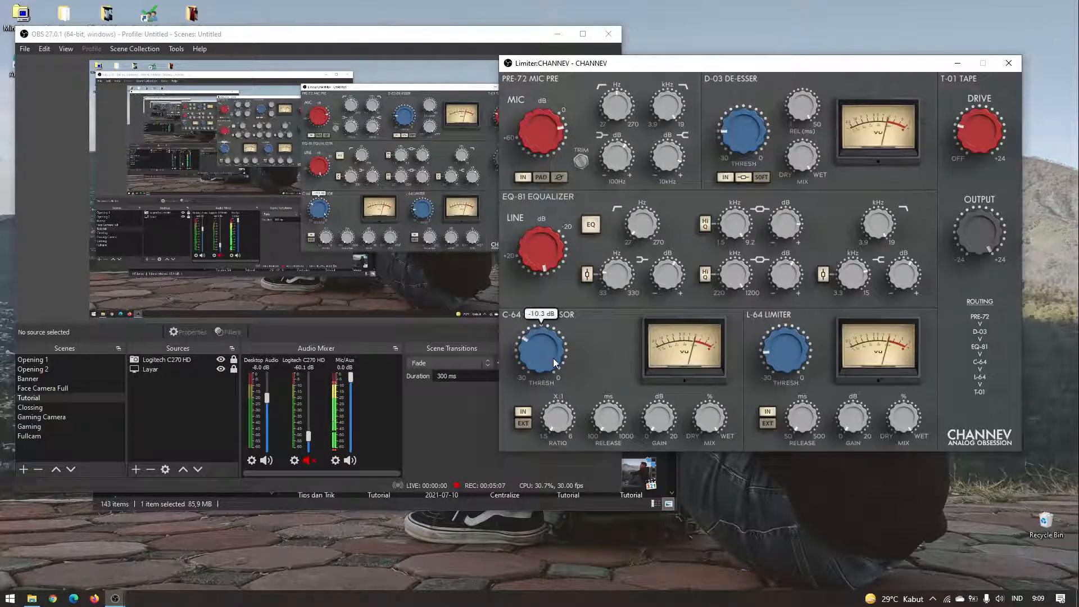
drag(555, 359, 551, 515)
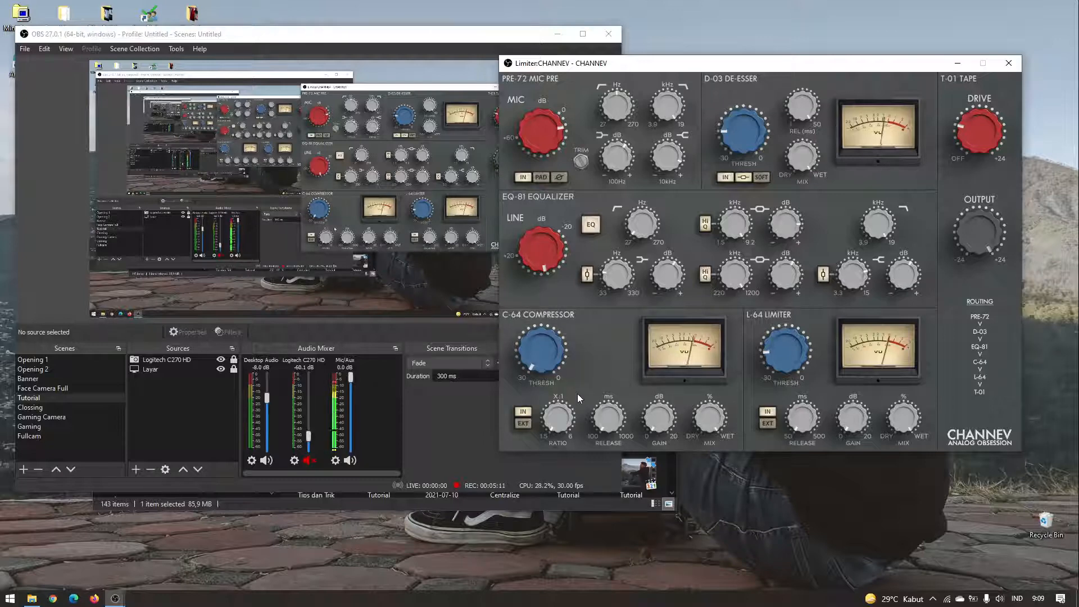
mouse_move(519, 372)
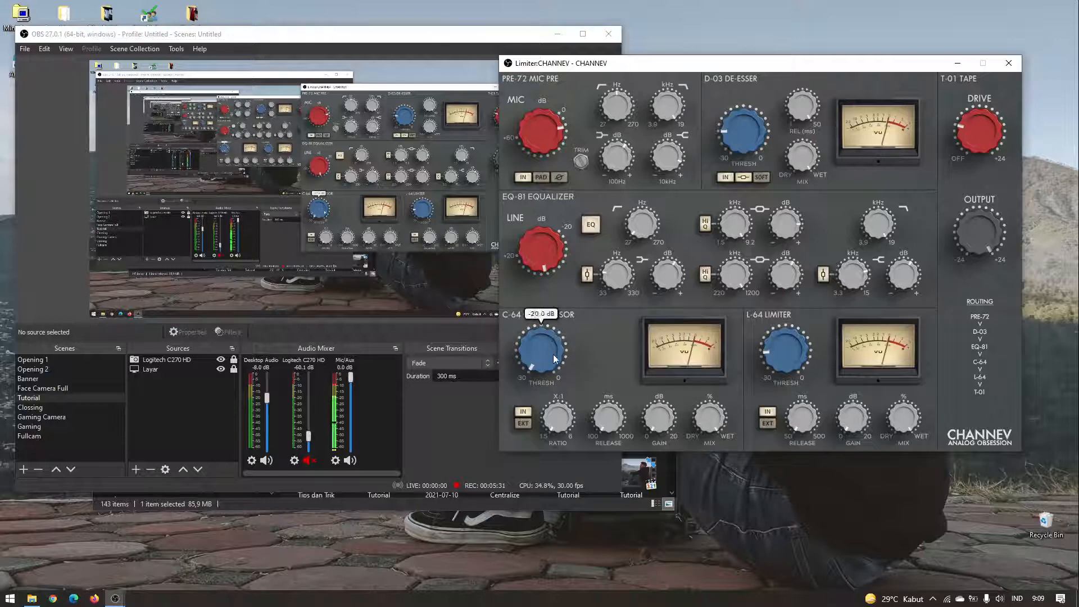
drag(553, 354, 554, 305)
Set the C-64 compressor's ratio to 4.0:1.
mouse_move(557, 415)
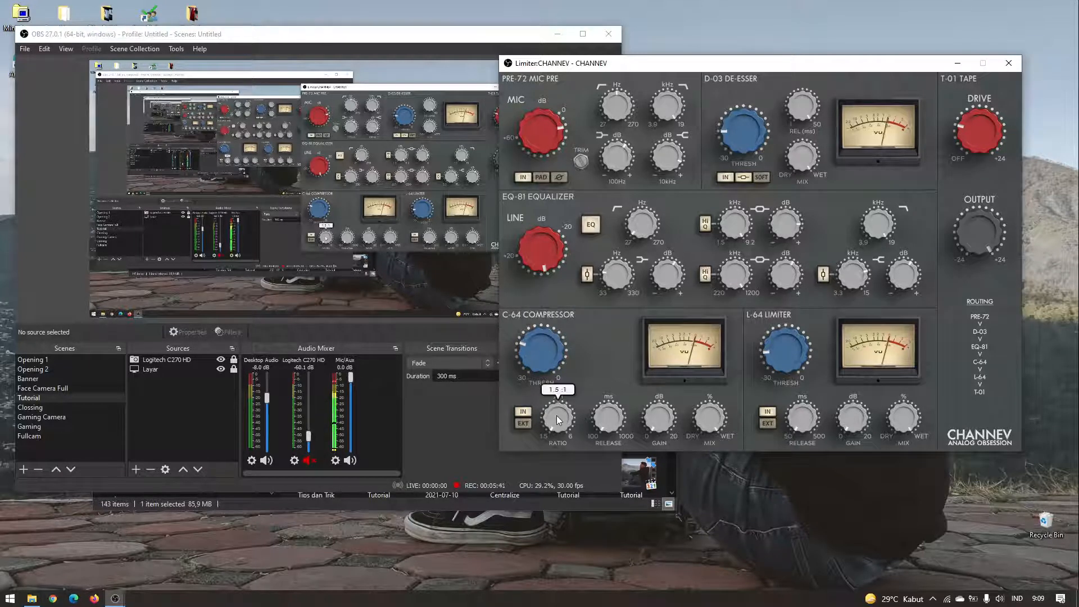
mouse_move(556, 416)
mouse_down()
mouse_move(582, 302)
mouse_move(579, 254)
mouse_move(553, 427)
mouse_up()
drag(562, 423, 586, 348)
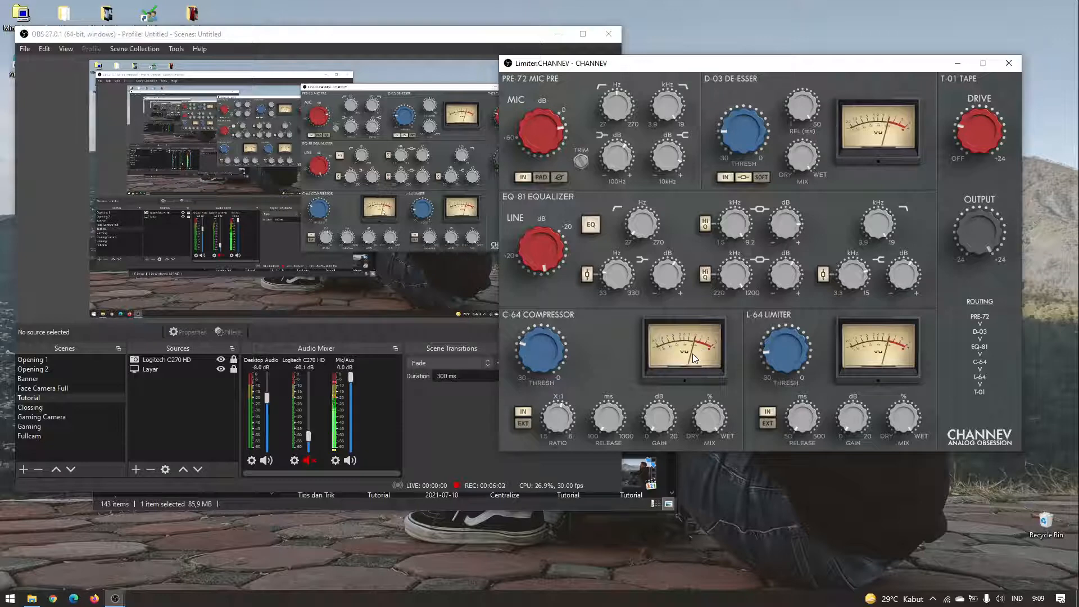
mouse_move(561, 415)
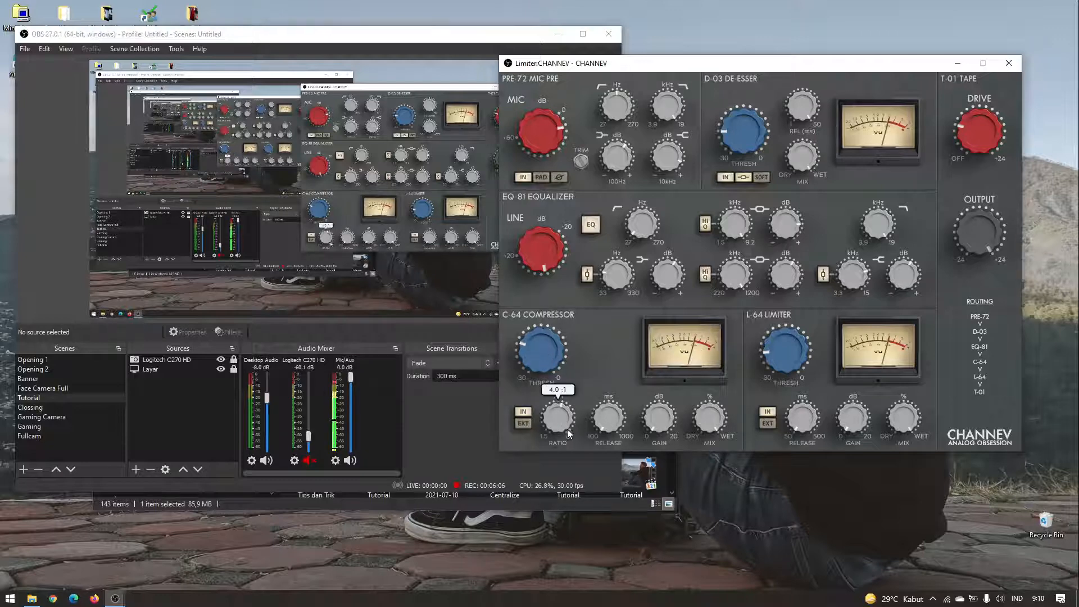
Try a higher gain on the C-64 compressor, and reset the gain to its default.
mouse_move(621, 422)
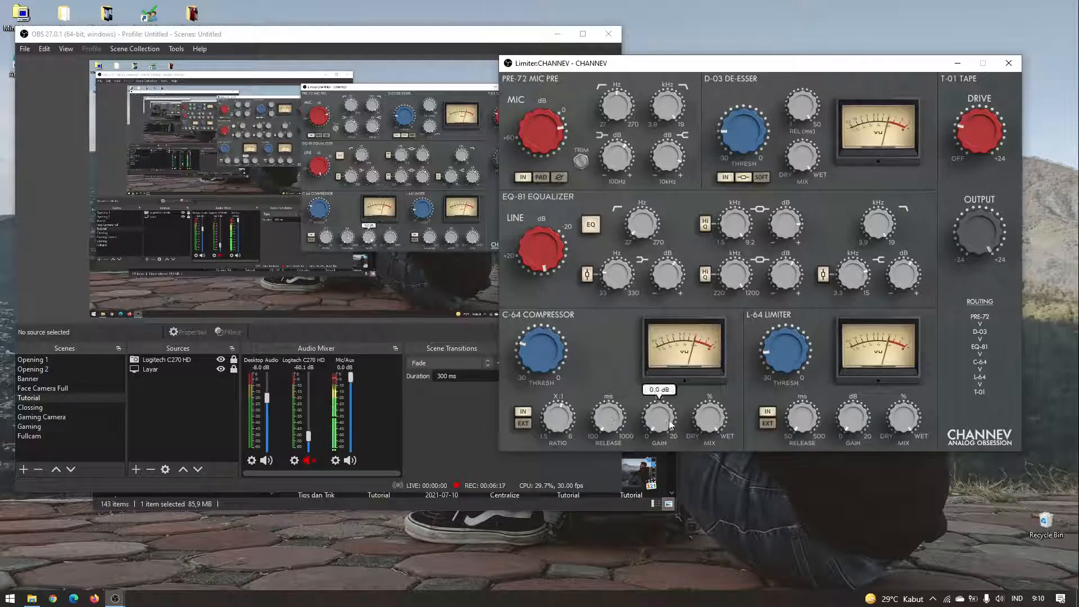
mouse_move(660, 424)
drag(659, 422, 672, 394)
double_click(660, 425)
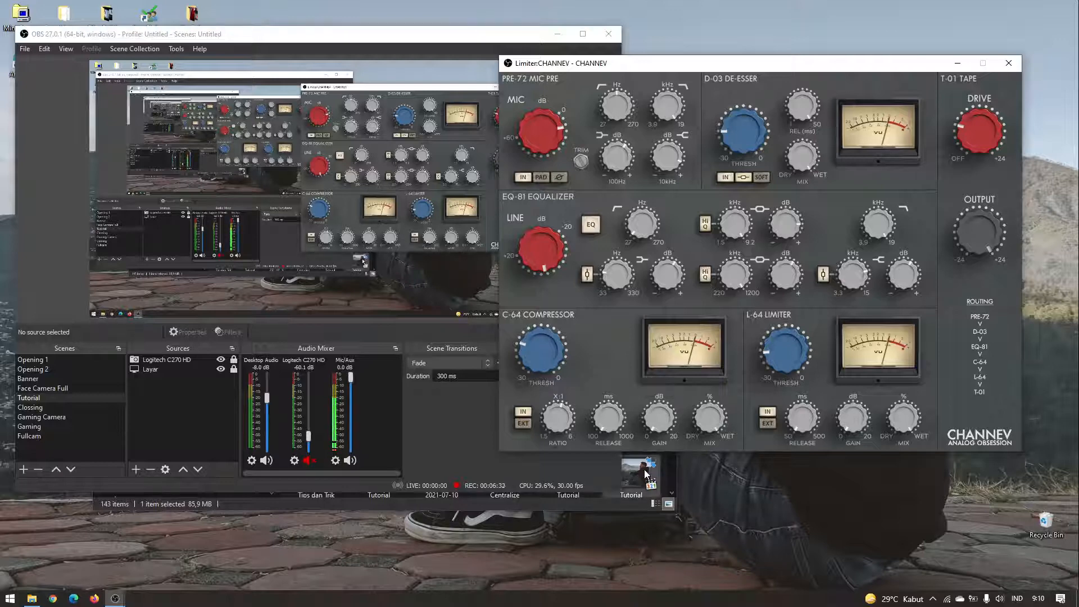
mouse_move(652, 428)
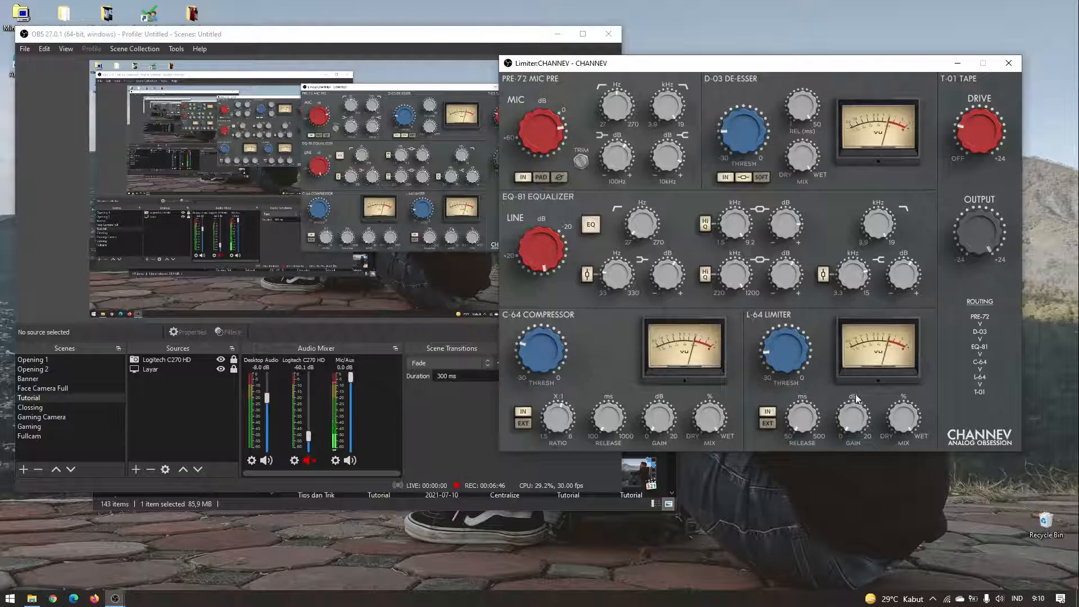
Test a much lower threshold on the L-64 limiter, and bring the threshold back up to about -6.3 dB.
mouse_move(797, 340)
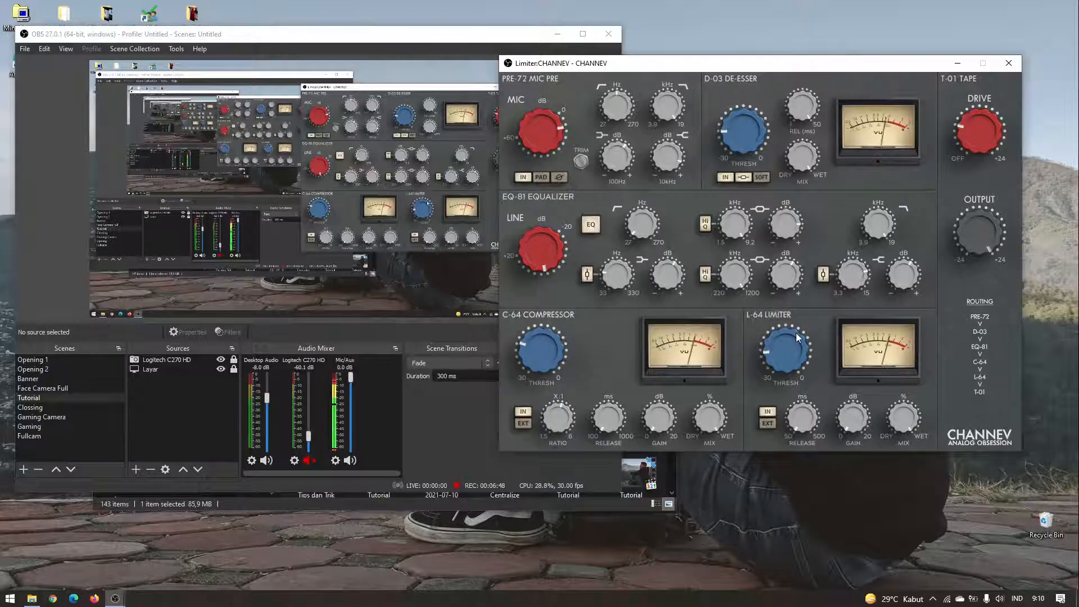
mouse_move(542, 348)
mouse_move(802, 356)
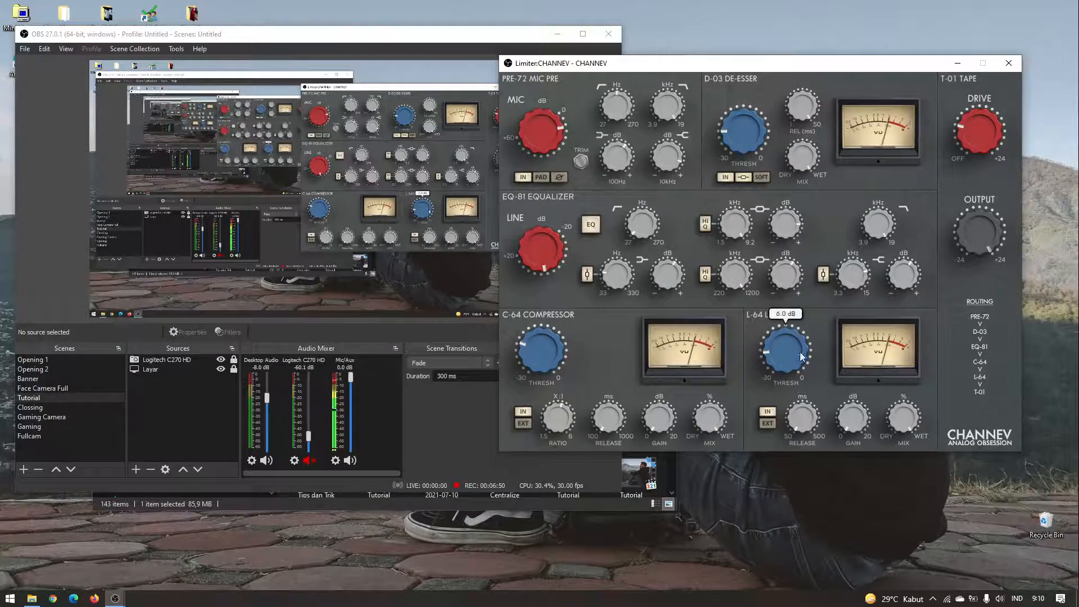
drag(798, 356, 790, 423)
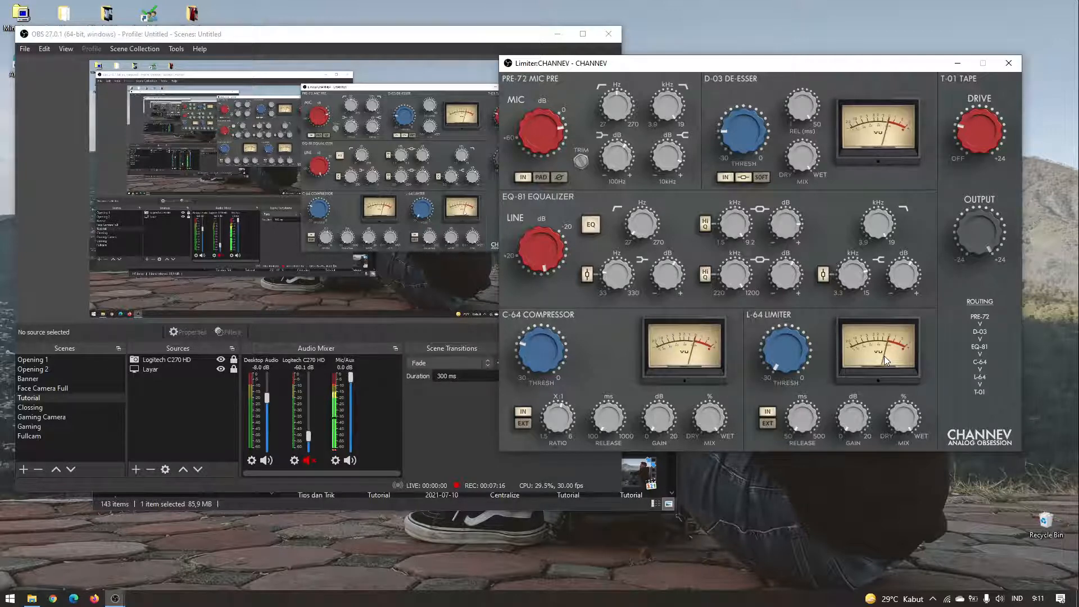
mouse_move(798, 347)
mouse_move(565, 416)
drag(819, 353, 815, 311)
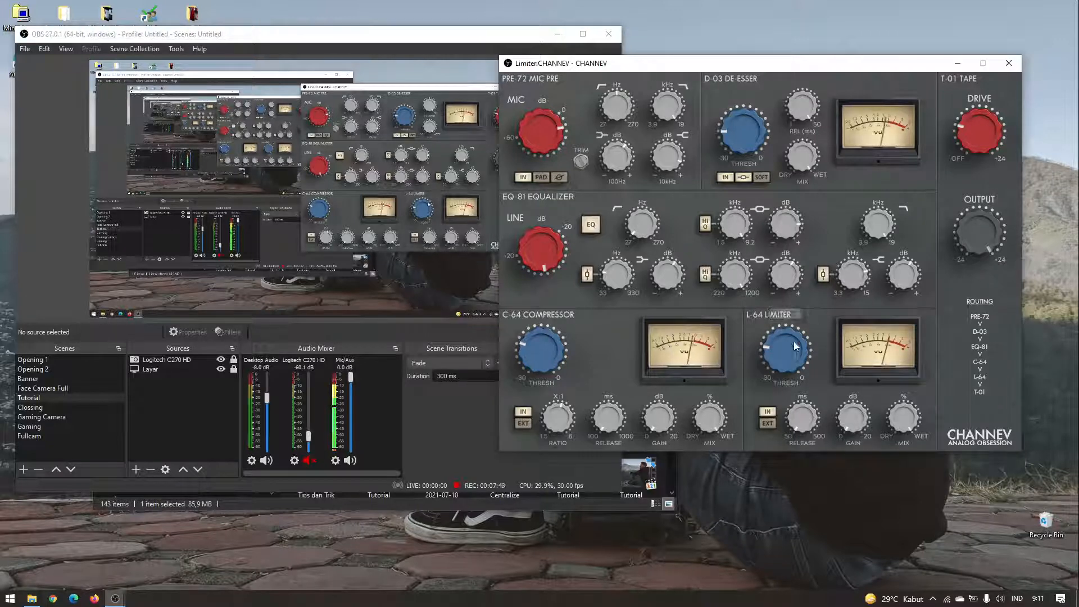
drag(789, 350, 797, 359)
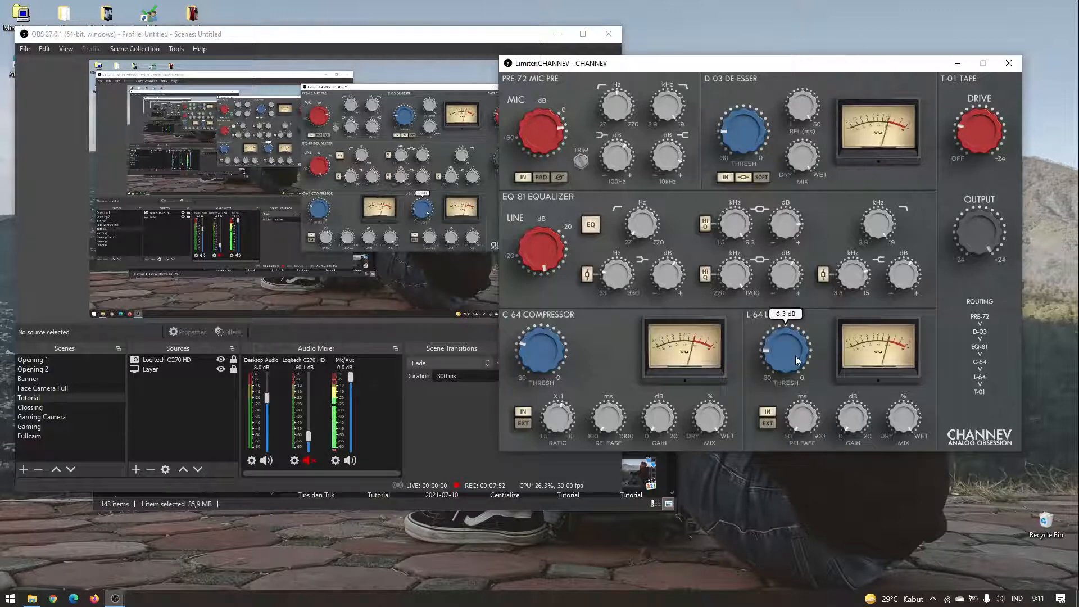
Examine the L-64 limiter's gain and mix, the T-01 tape drive, the output level and the routing order in CHANNEV.
mouse_move(860, 419)
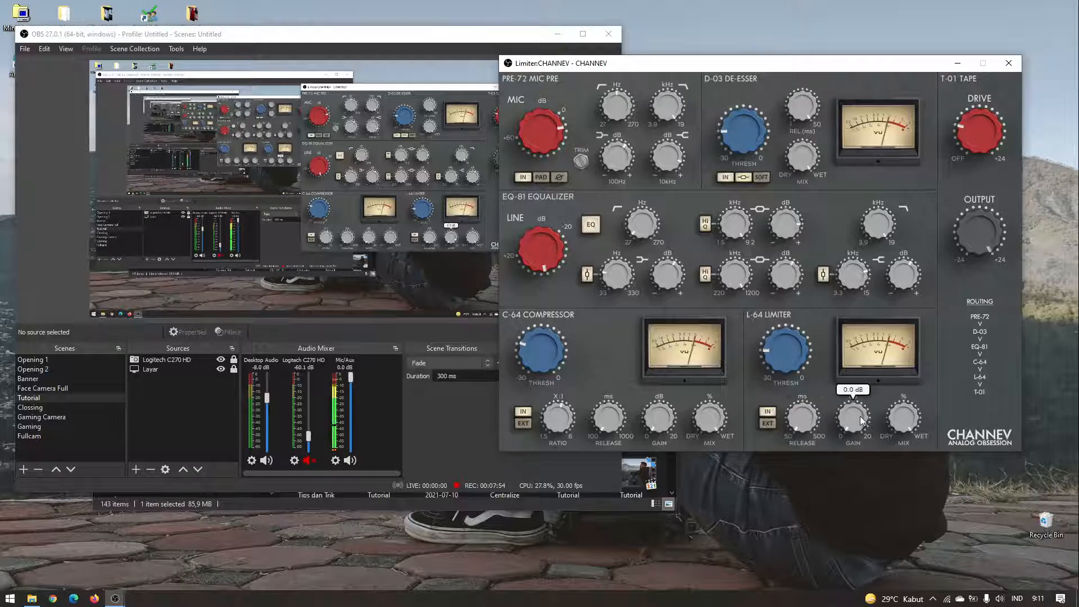
drag(860, 416, 841, 433)
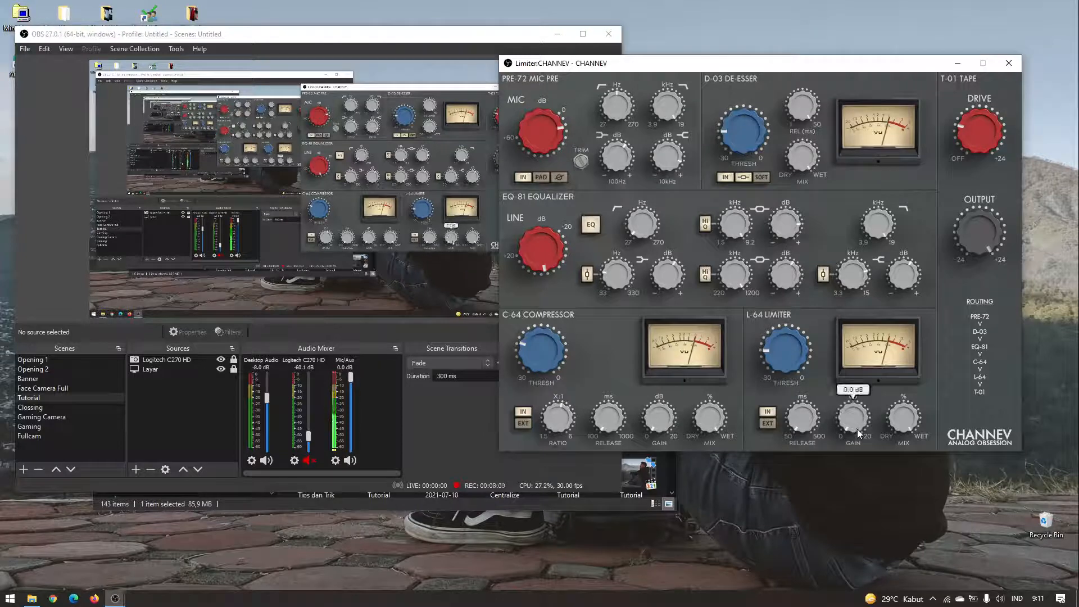
mouse_move(890, 438)
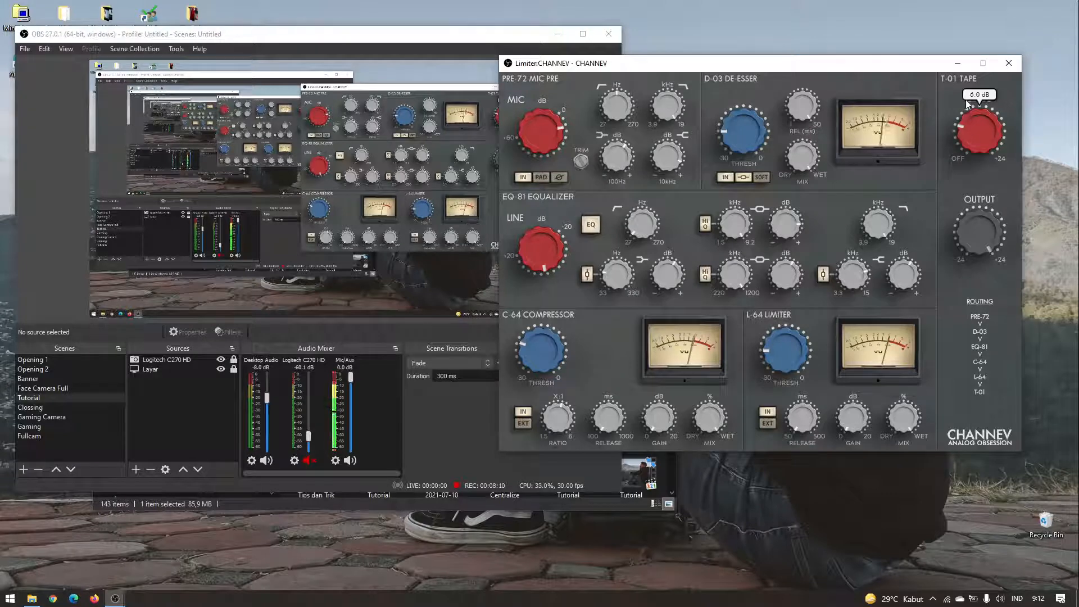
mouse_move(979, 135)
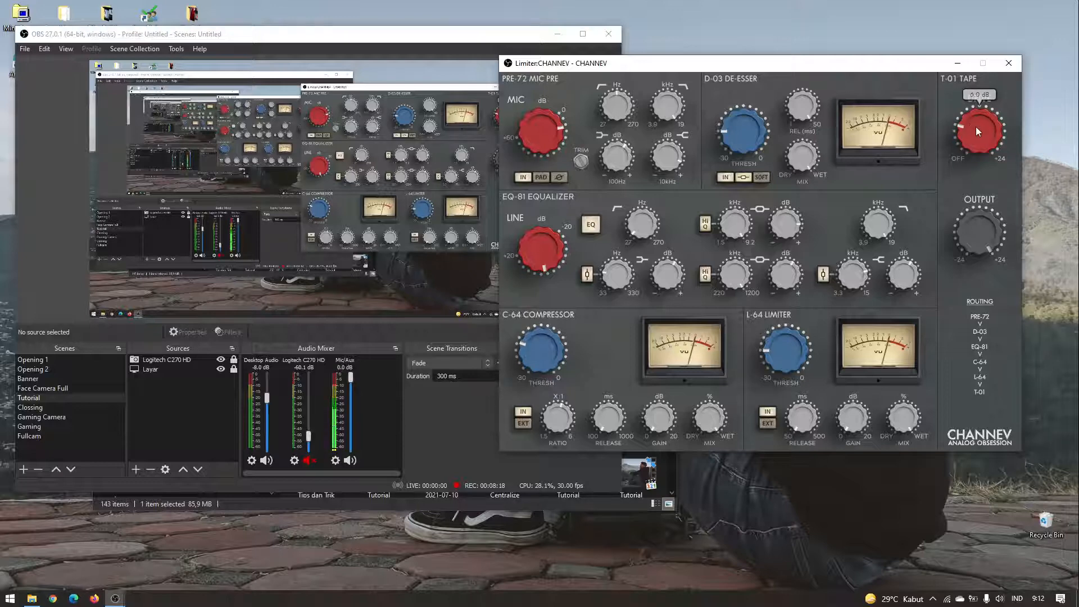
mouse_move(994, 249)
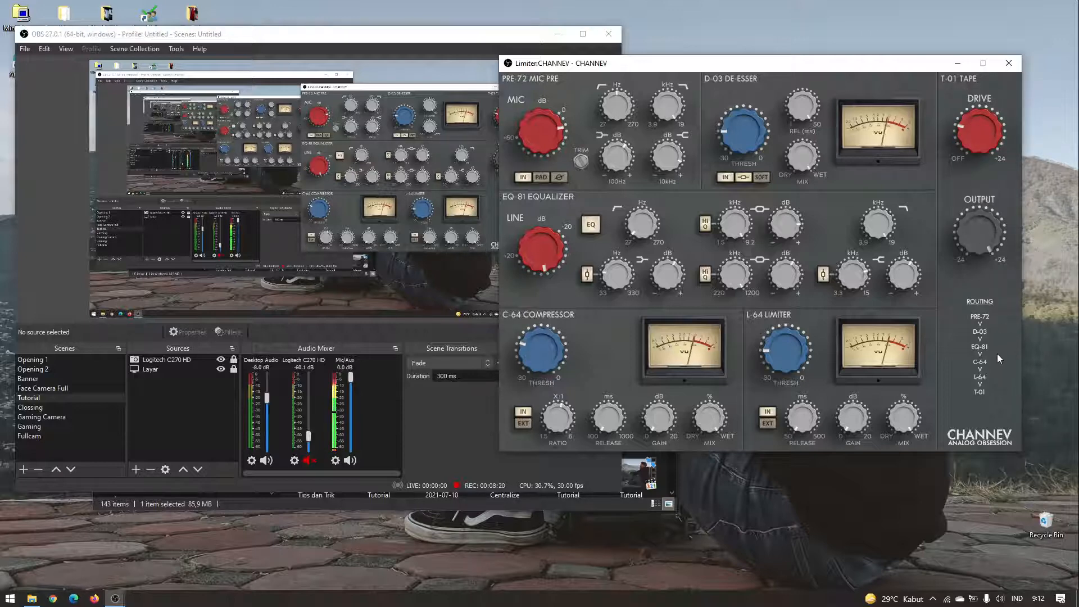
drag(978, 246, 972, 208)
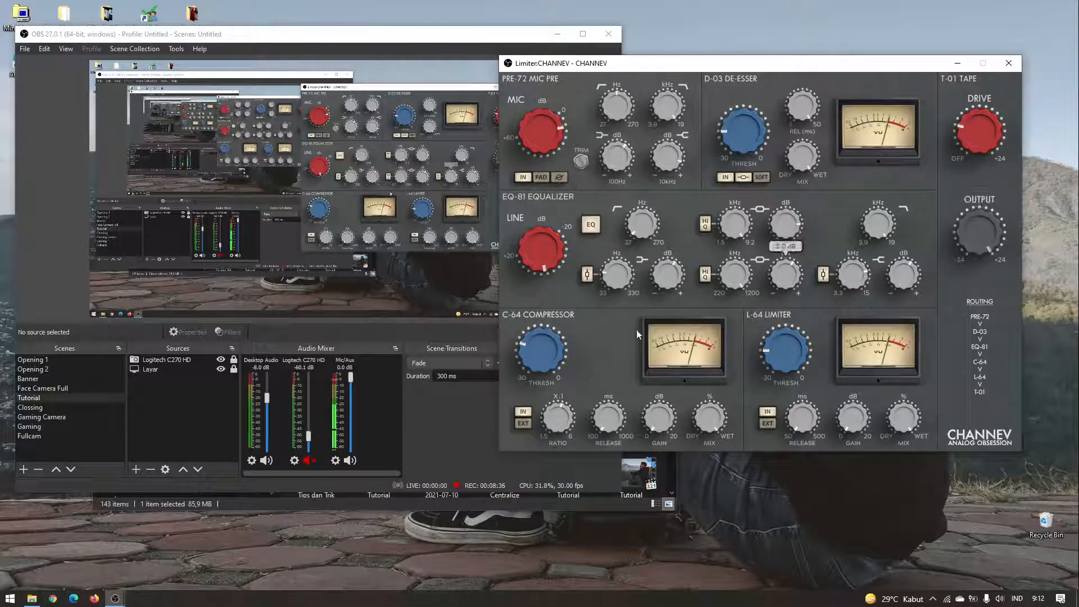
Reposition the CHANNEV plug-in window so that it covers less of the main OBS window.
drag(719, 65, 734, 82)
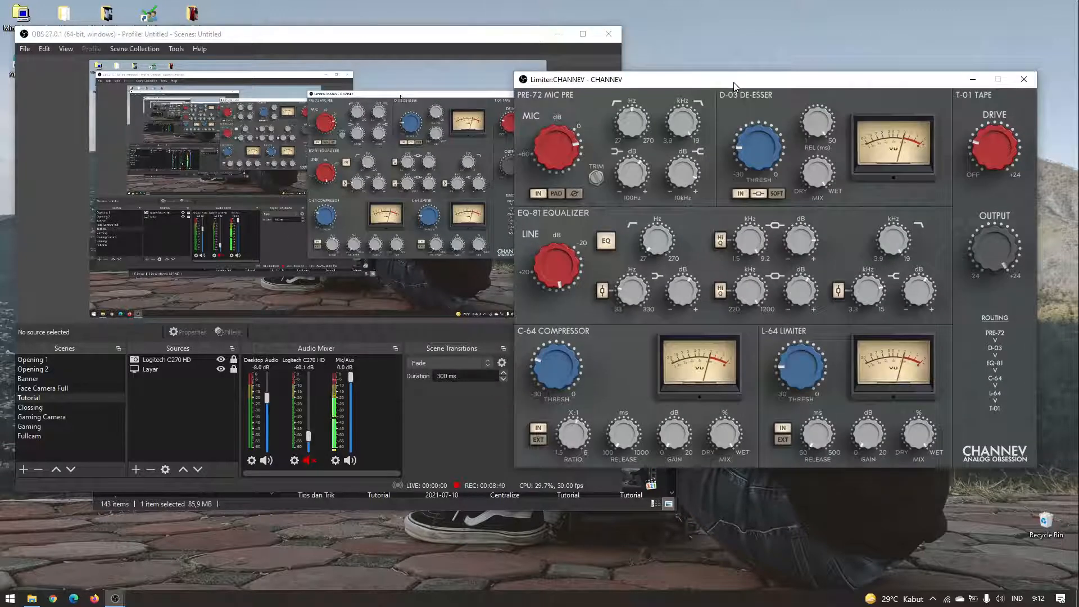
click(534, 48)
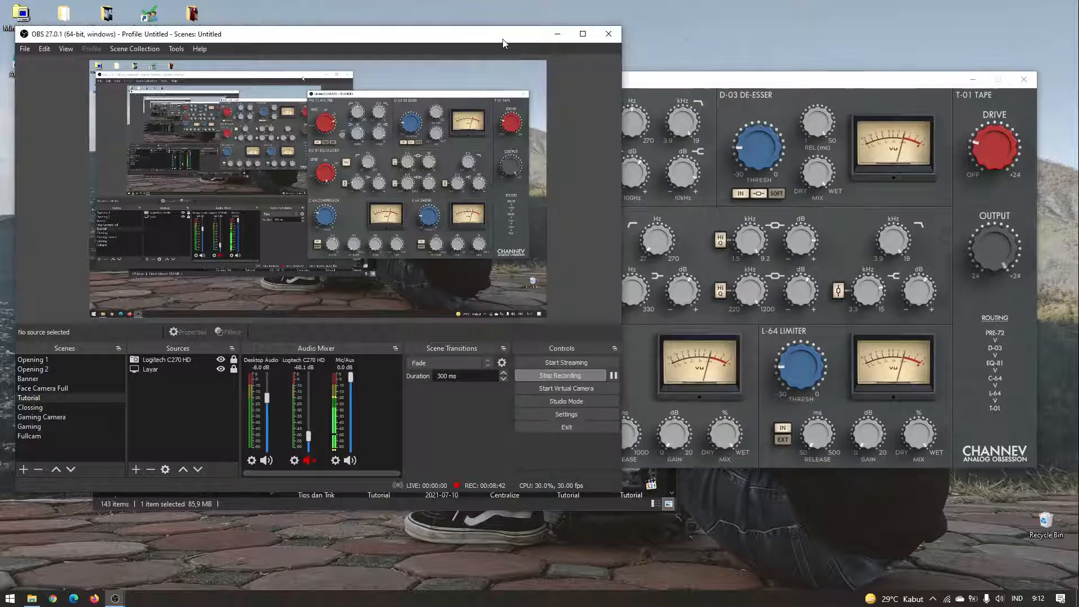
drag(672, 78, 681, 72)
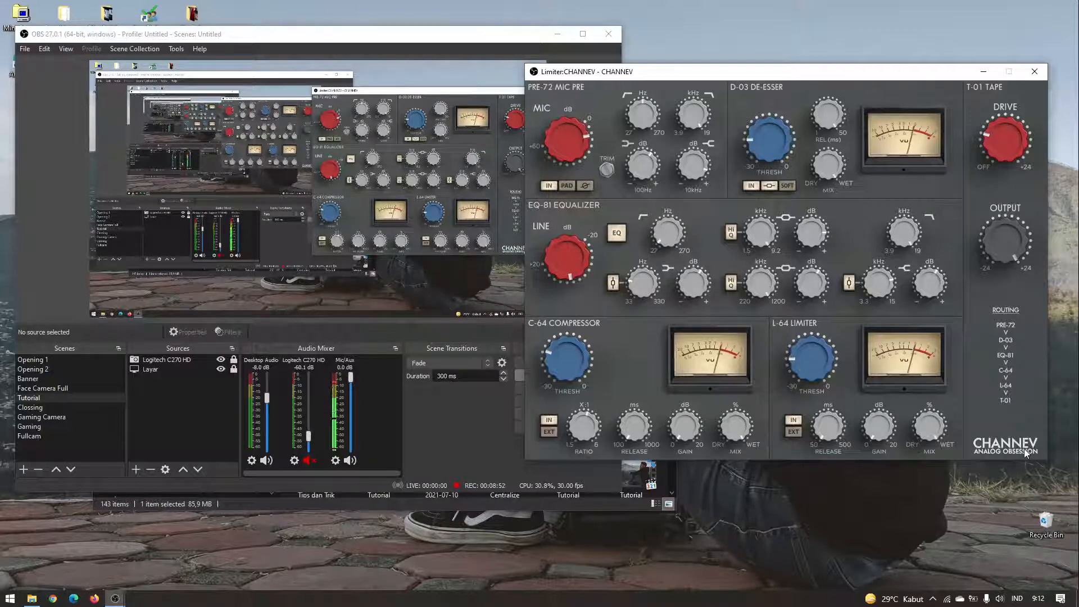
mouse_move(591, 135)
drag(665, 74, 676, 62)
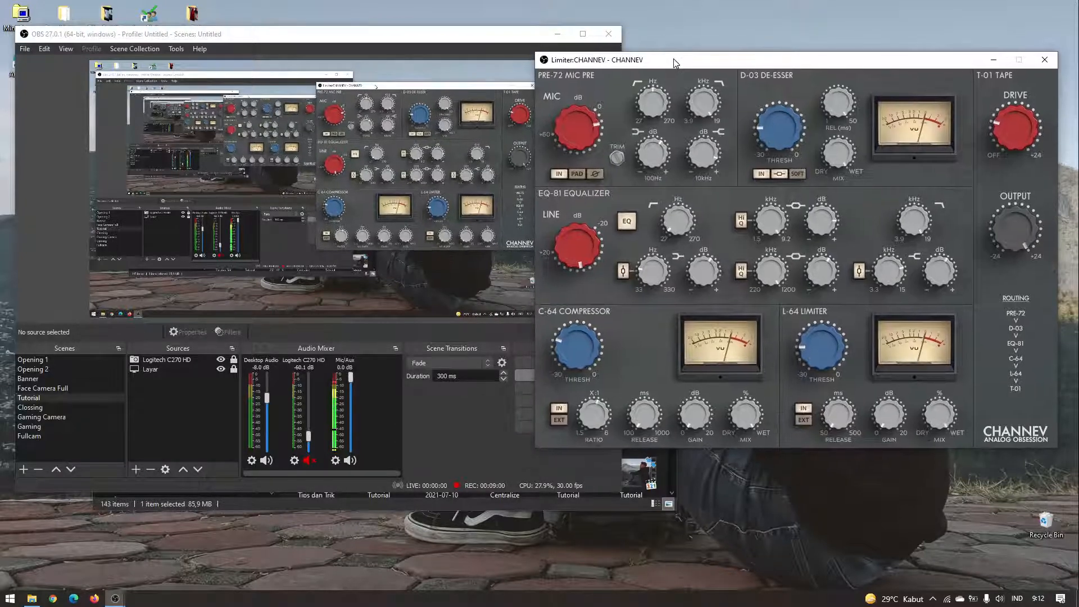
Open the Mic/Aux filters and review the separate Equalizer, Compressor and Limiter filters that CHANNEV can replace.
click(335, 461)
click(363, 579)
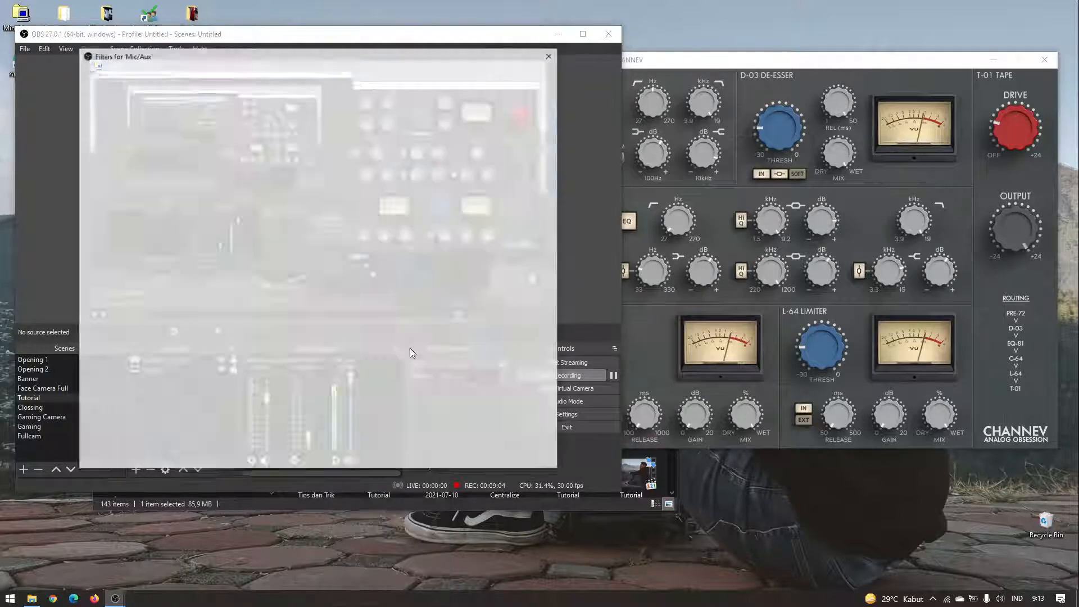
click(142, 96)
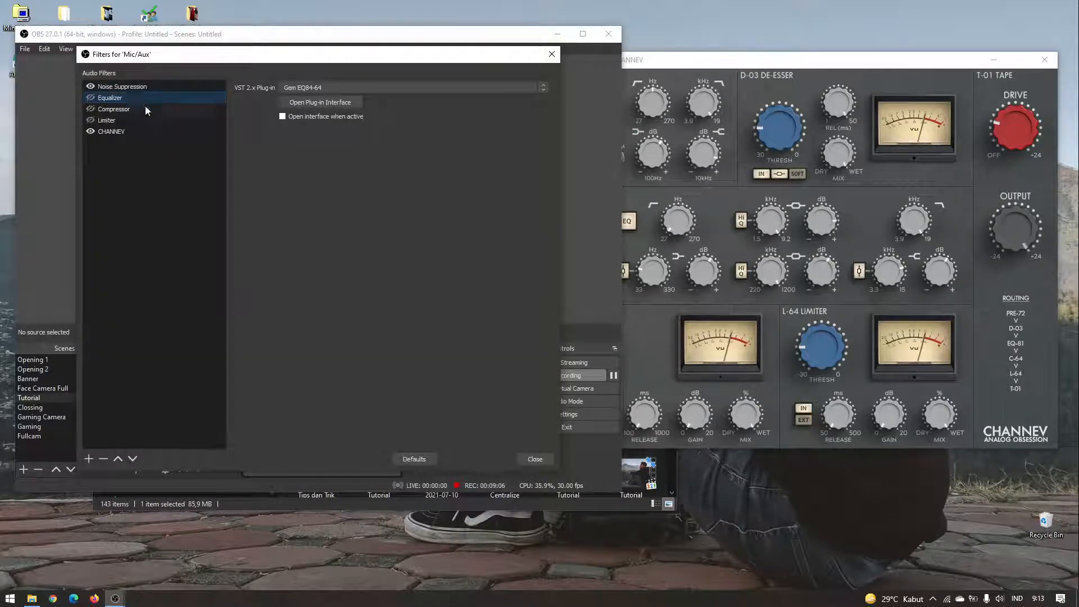
click(145, 107)
click(148, 121)
click(153, 111)
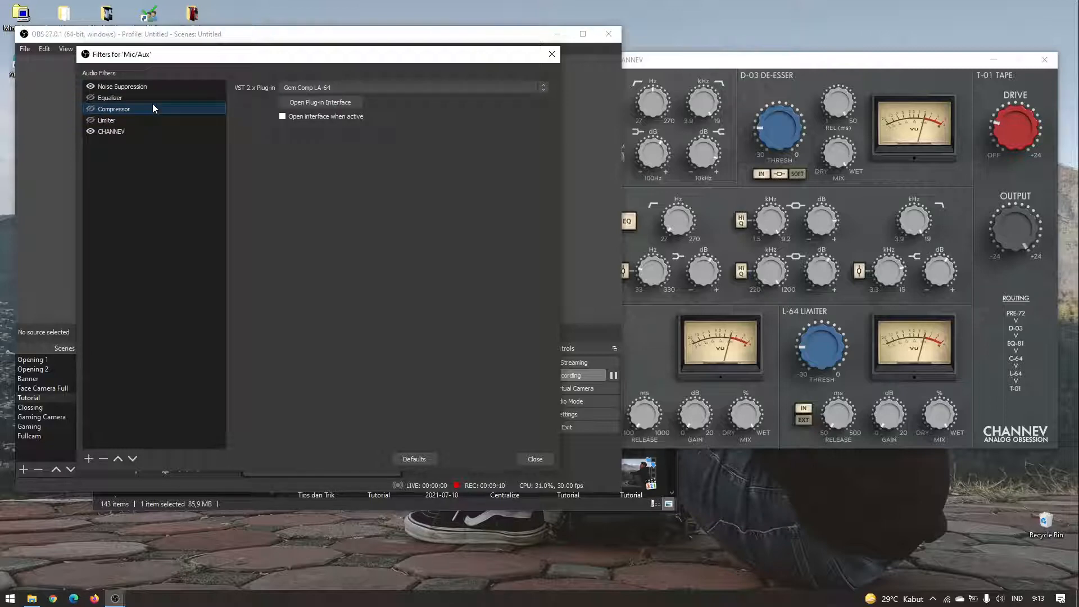
click(153, 96)
click(150, 107)
click(149, 120)
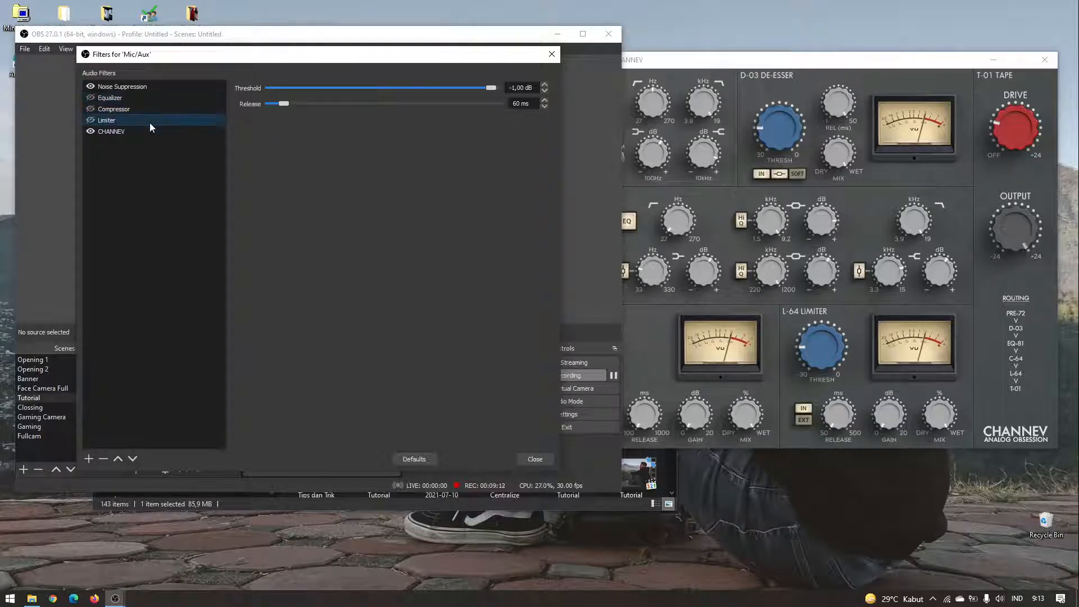
click(153, 110)
click(155, 100)
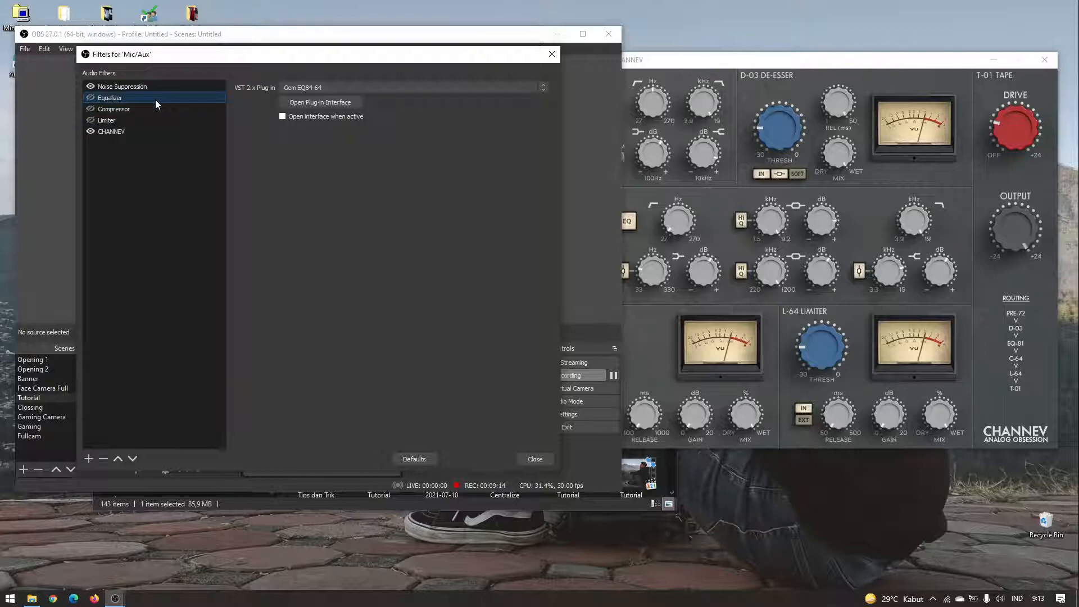
click(155, 112)
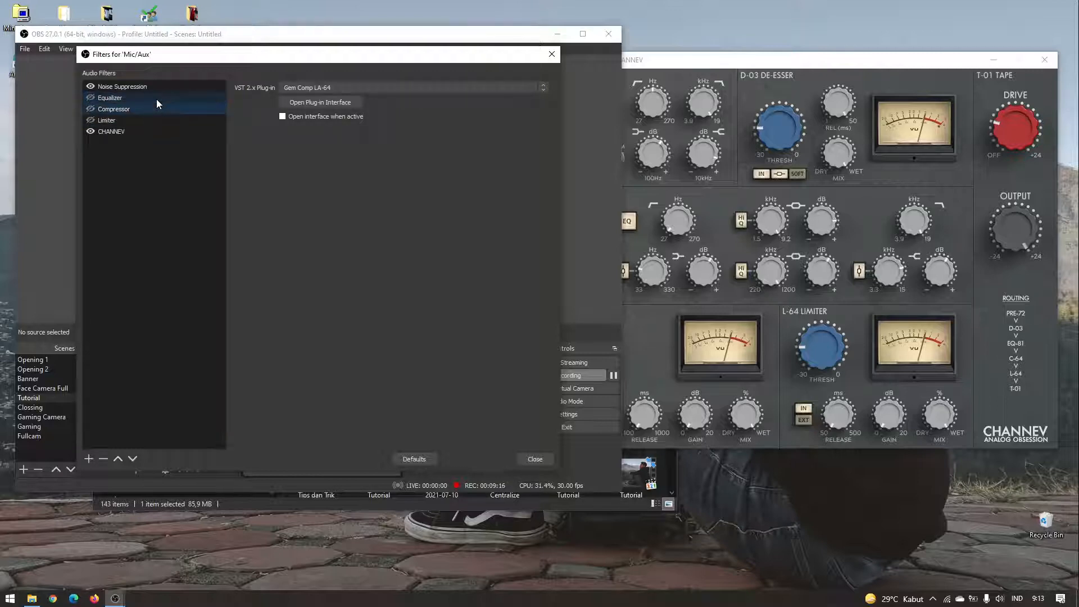
click(157, 99)
click(153, 106)
click(154, 100)
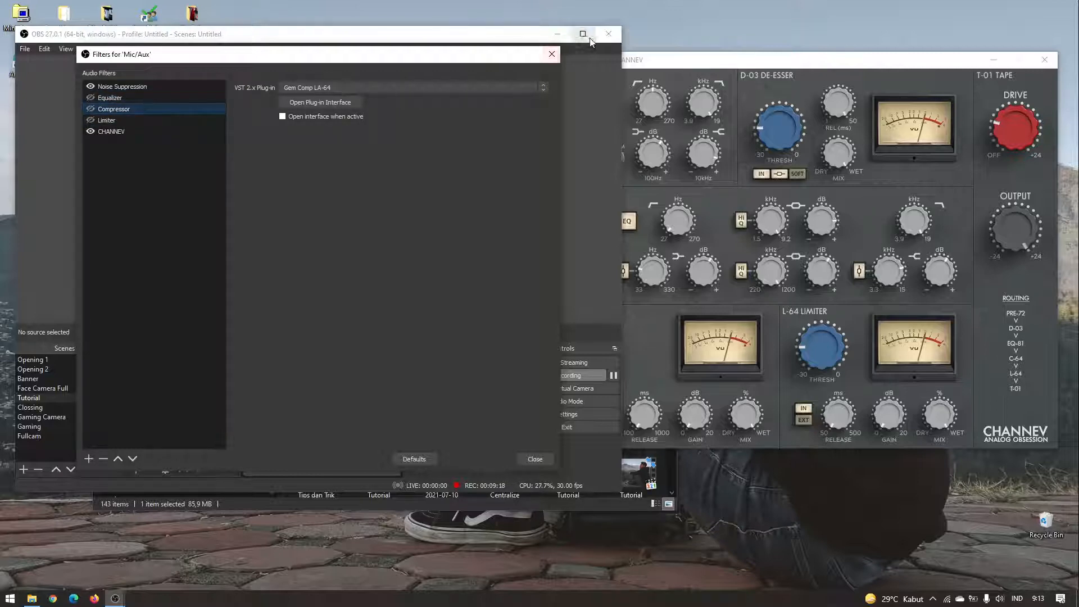
Close the Mic/Aux filters and bring the main OBS window in front of the CHANNEV plug-in.
click(552, 54)
click(680, 70)
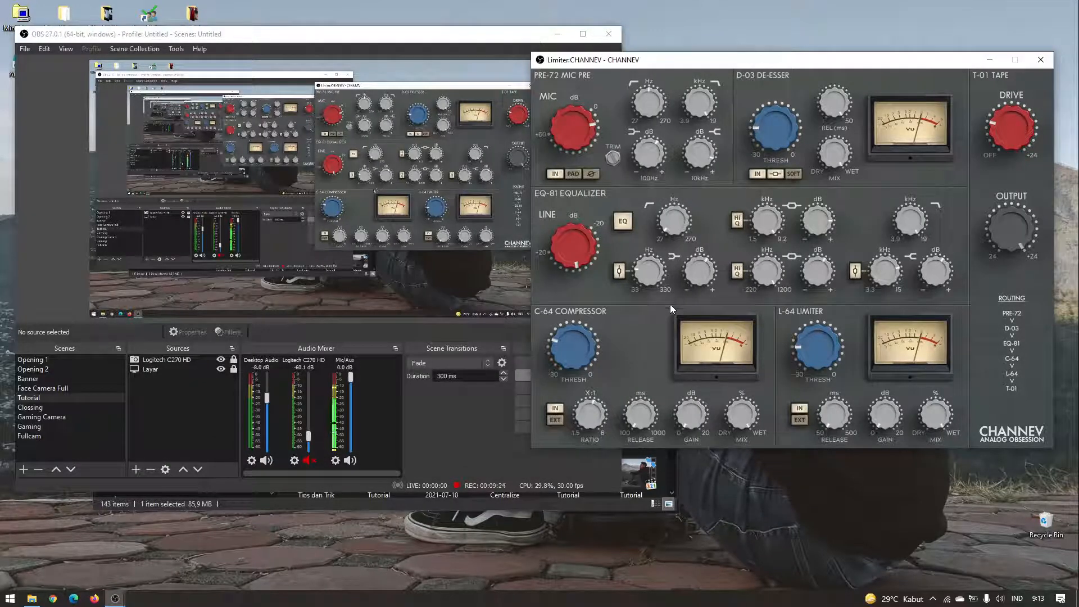
click(490, 439)
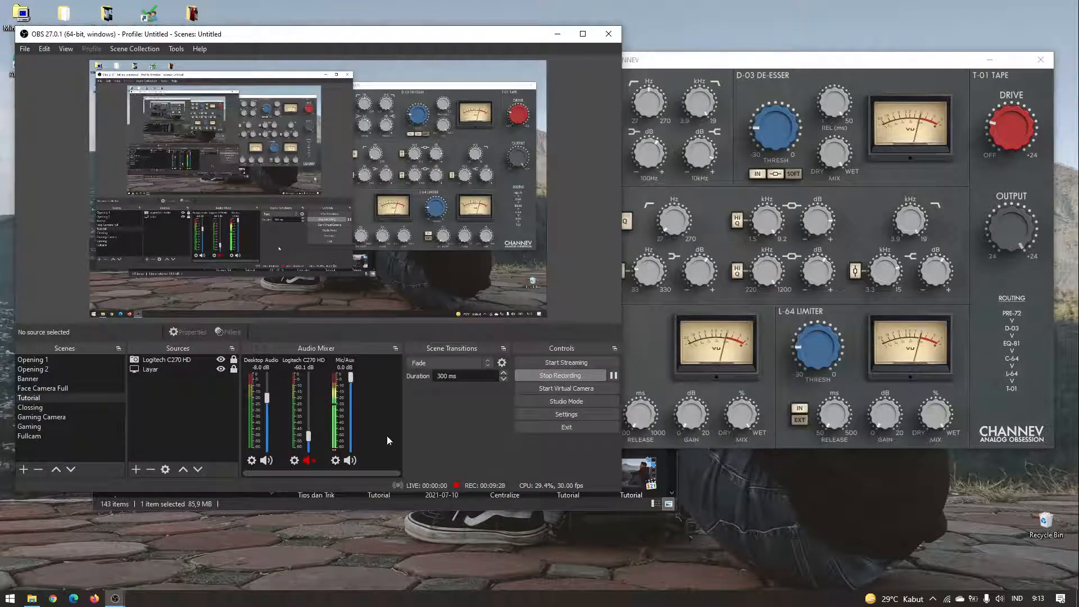